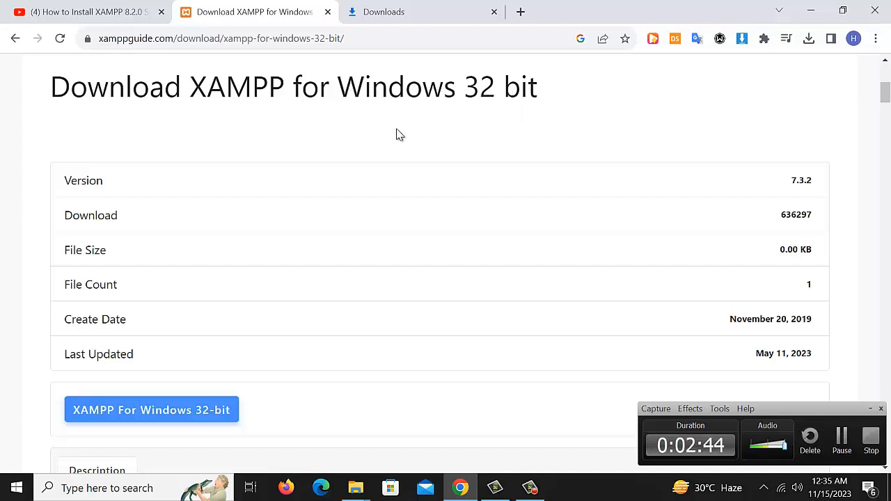
Scroll through the XAMPP for Windows 32 bit download page showing version 7.3.2
{"action": "scroll", "coordinate": [342, 246], "scroll_direction": "down", "scroll_amount": 3}
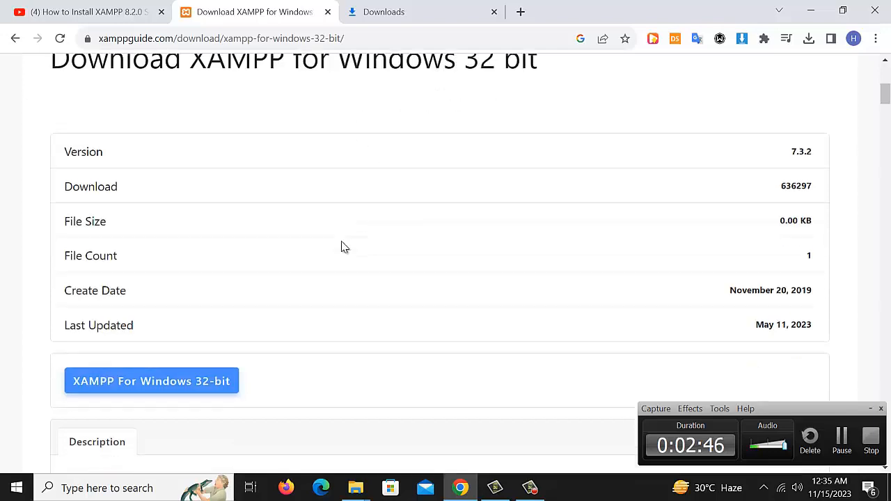
{"action": "scroll", "coordinate": [333, 268], "scroll_direction": "up", "scroll_amount": 3}
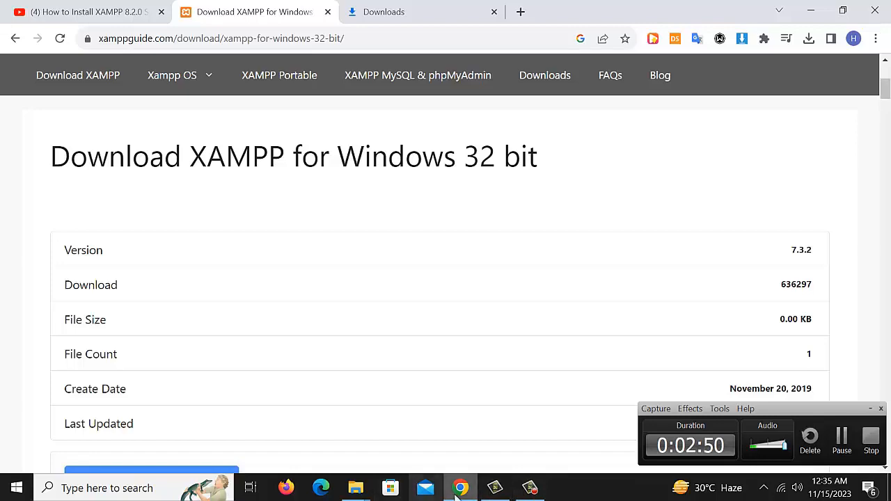
Launch the downloaded XAMPP installer from Downloads and accept the account control warning
{"action": "mouse_move", "coordinate": [353, 490]}
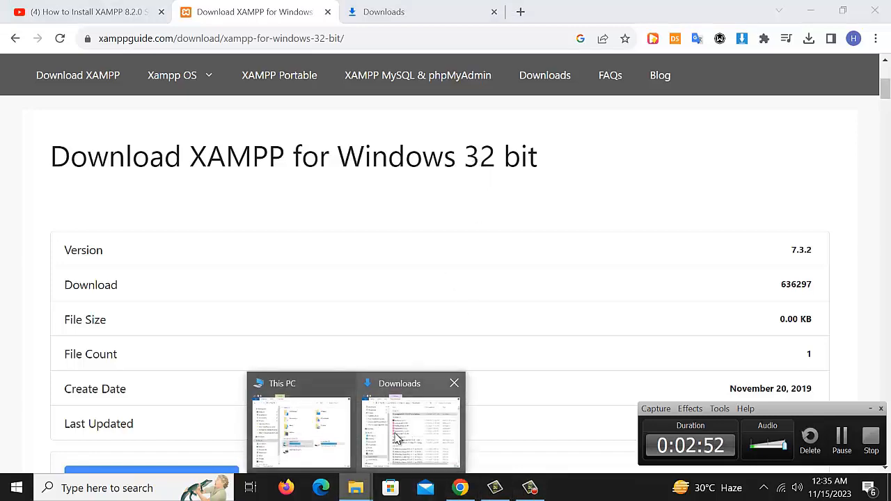
{"action": "left_click", "coordinate": [396, 437]}
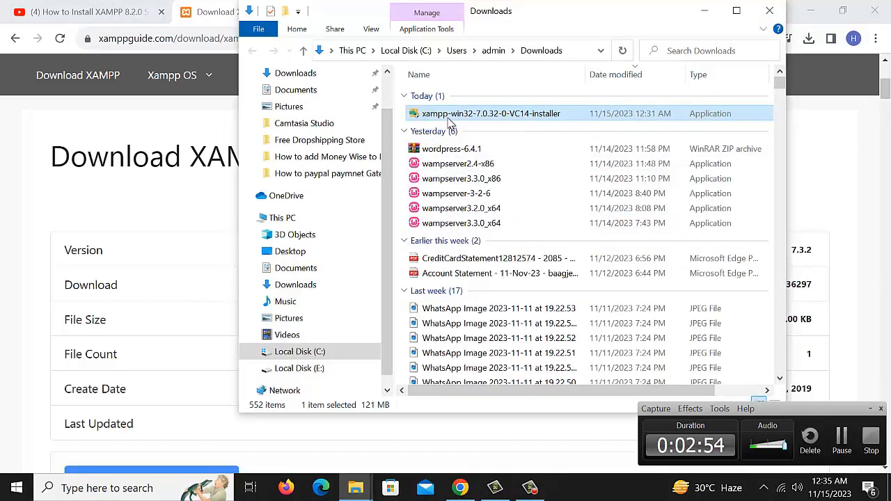
{"action": "double_click", "coordinate": [460, 115]}
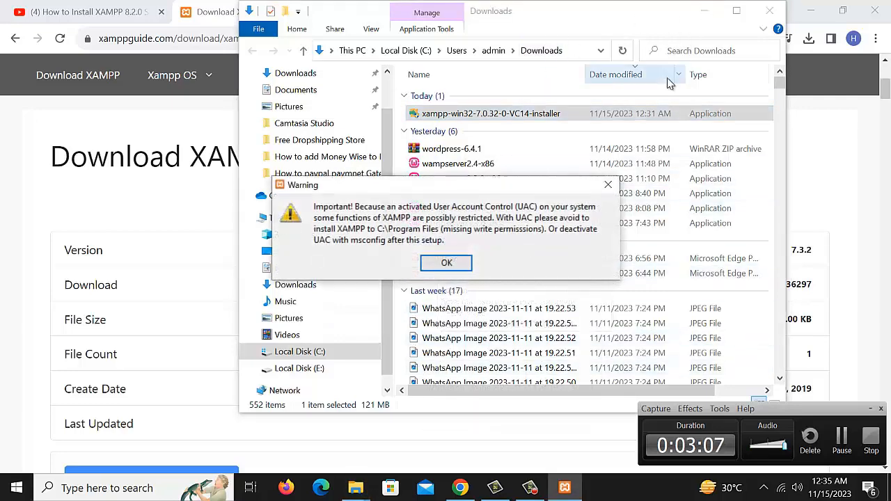
{"action": "left_click", "coordinate": [448, 265]}
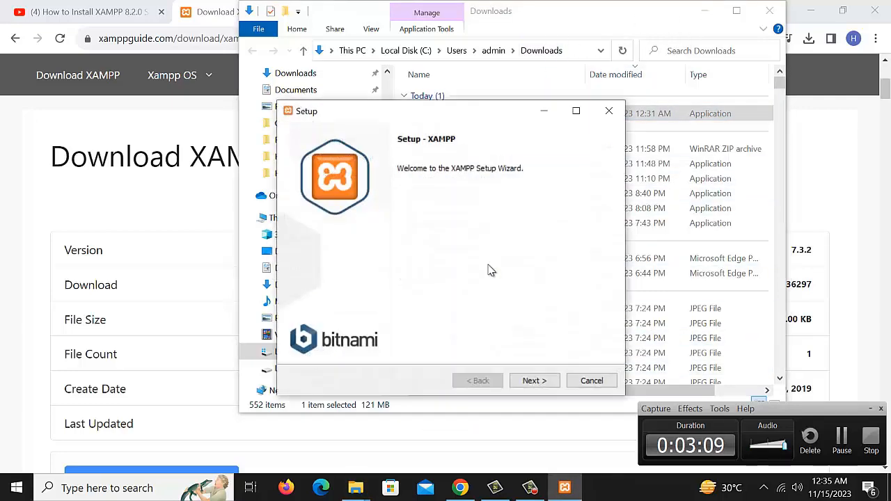
Step through setup with default components and the C:\xampp folder, then begin installing
{"action": "left_click", "coordinate": [533, 381]}
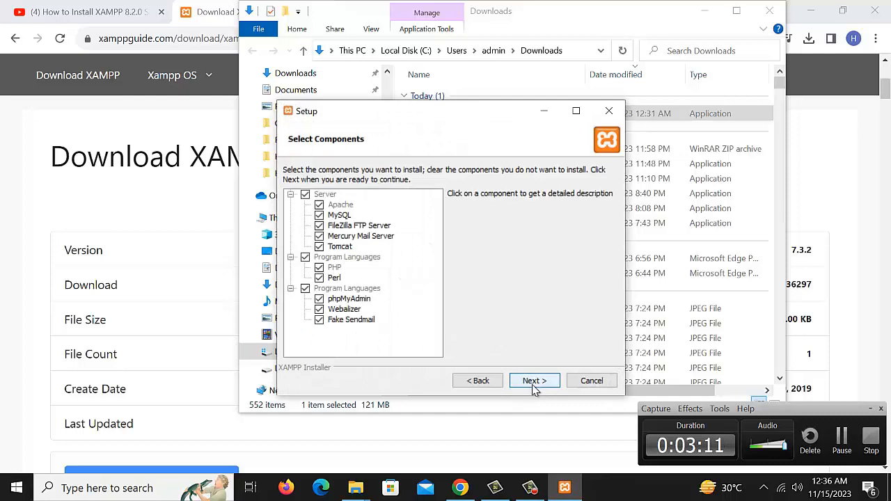
{"action": "left_click", "coordinate": [478, 380]}
{"action": "left_click", "coordinate": [532, 384]}
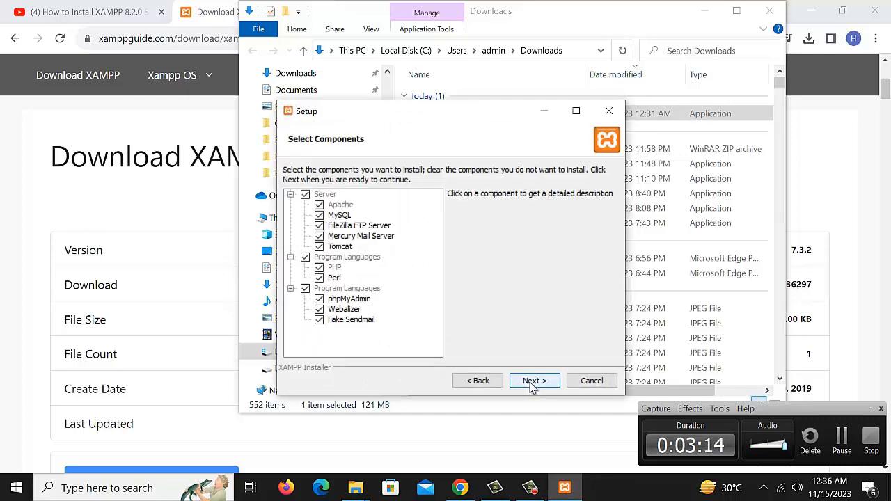
{"action": "left_click", "coordinate": [533, 383]}
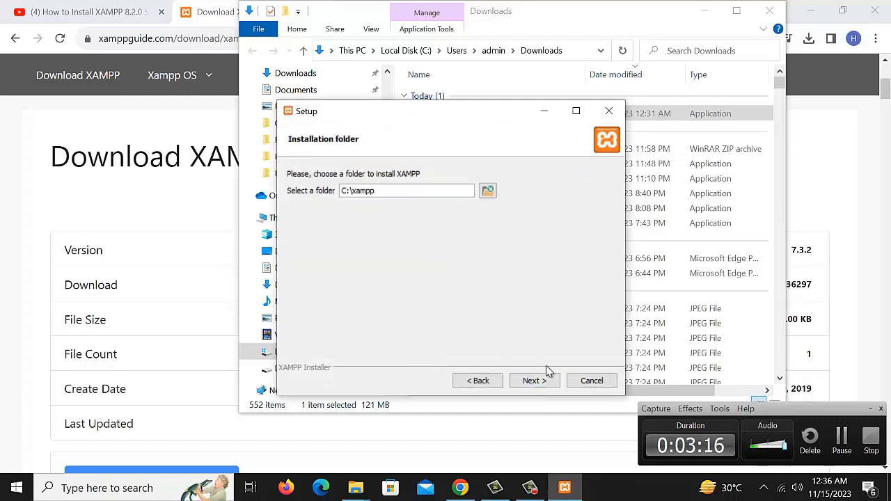
{"action": "left_click", "coordinate": [531, 382]}
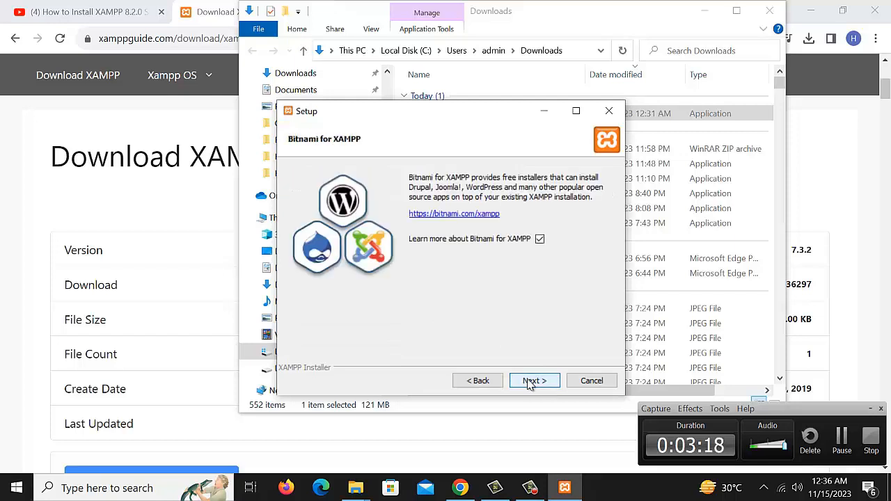
{"action": "left_click", "coordinate": [532, 381]}
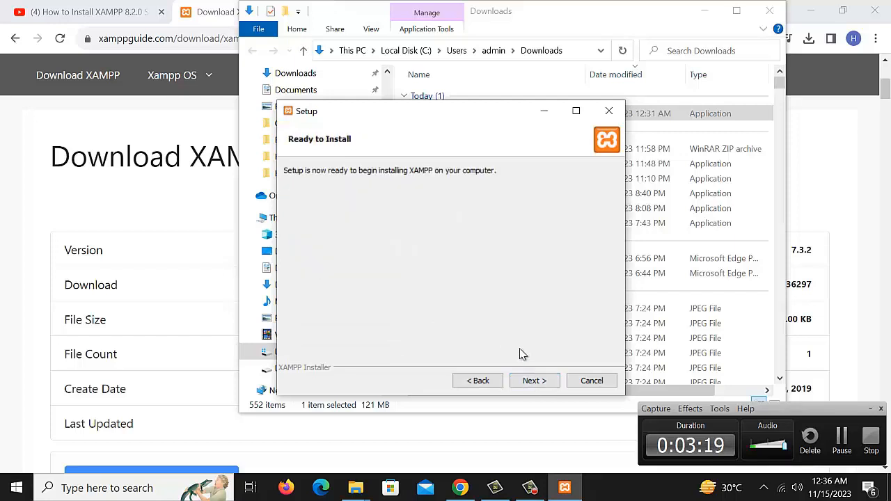
{"action": "left_click", "coordinate": [532, 382]}
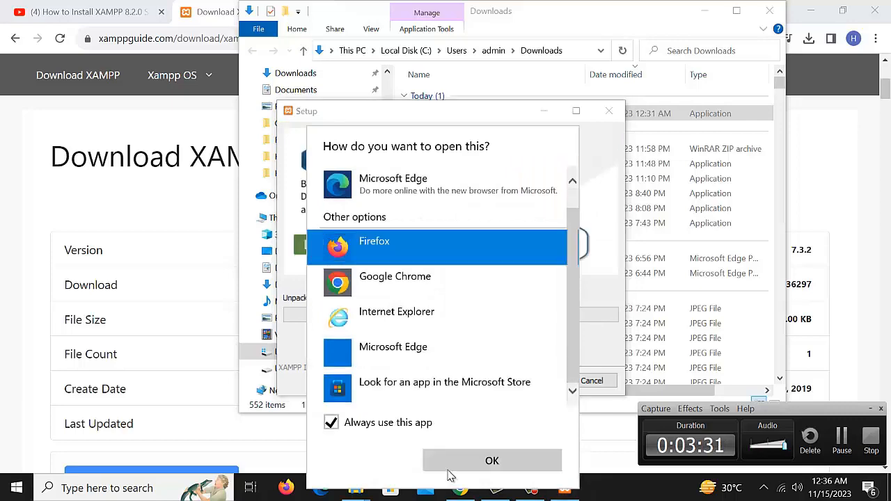
Dismiss the 'which app opens this' prompt while the installation runs
{"action": "left_click", "coordinate": [453, 462]}
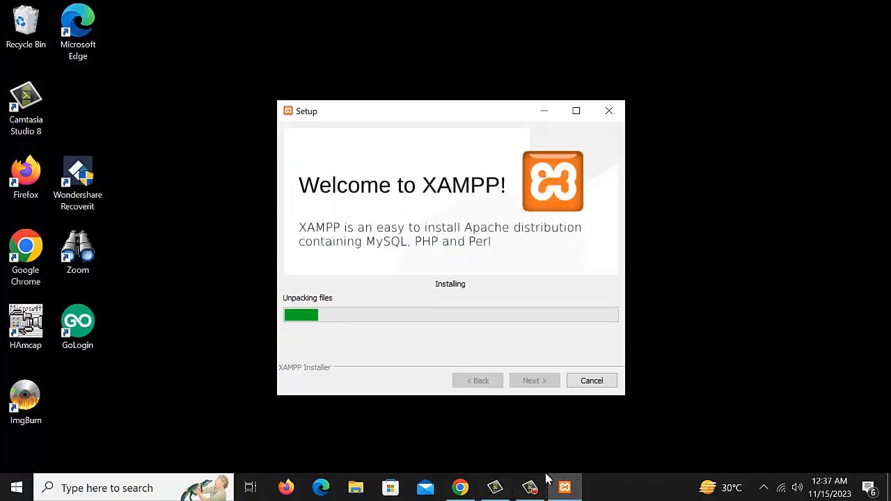
{"action": "mouse_move", "coordinate": [527, 491]}
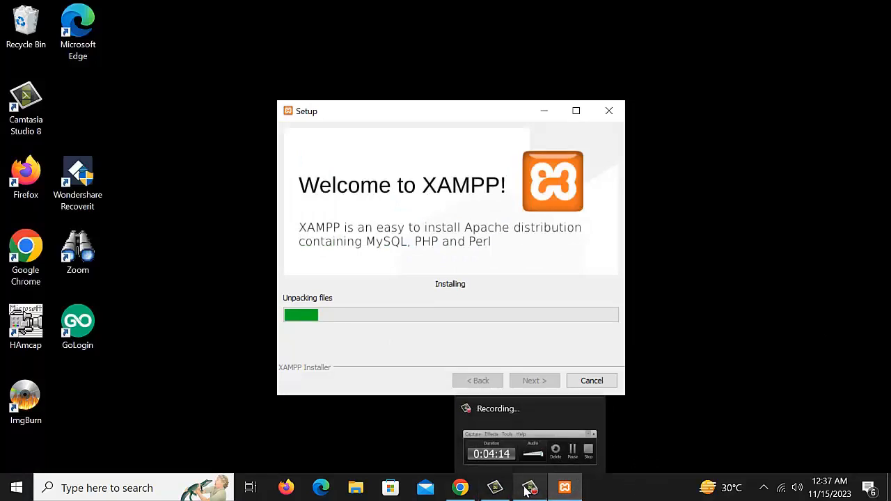
{"action": "left_click", "coordinate": [528, 491]}
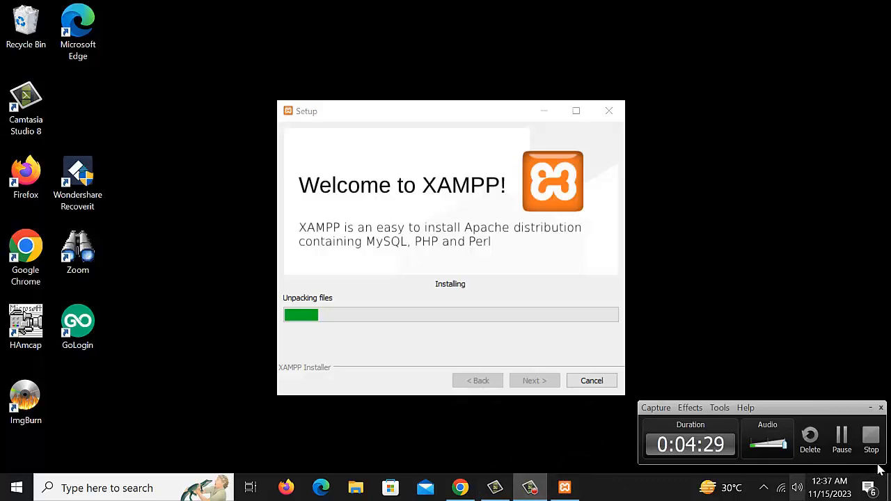
{"action": "left_click", "coordinate": [841, 436]}
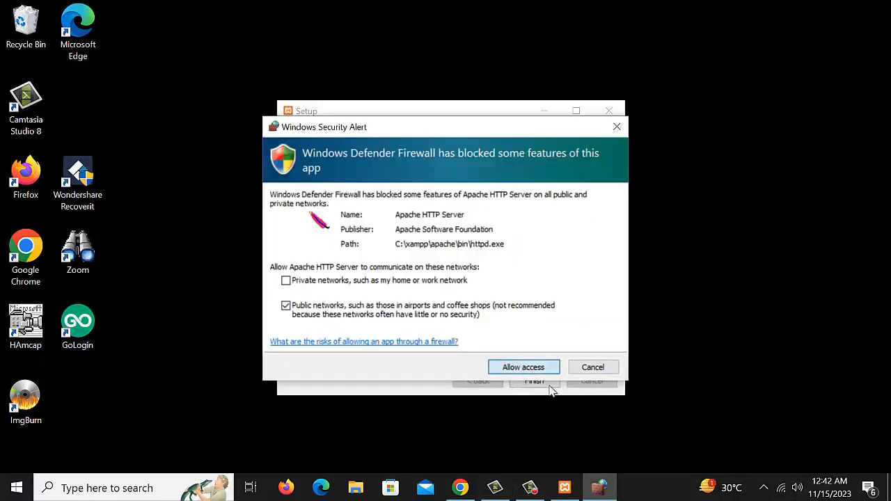
Allow Apache through the firewall, finish setup, and save English as the Control Panel language
{"action": "left_click", "coordinate": [533, 369]}
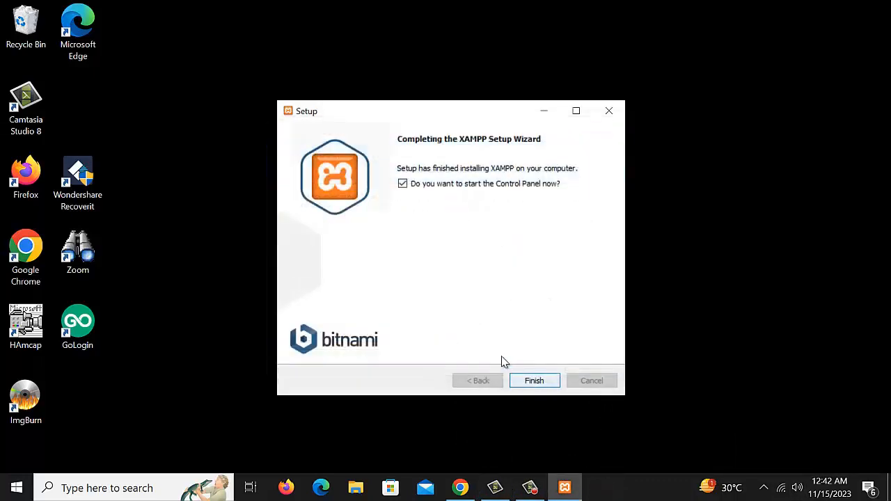
{"action": "left_click", "coordinate": [545, 381]}
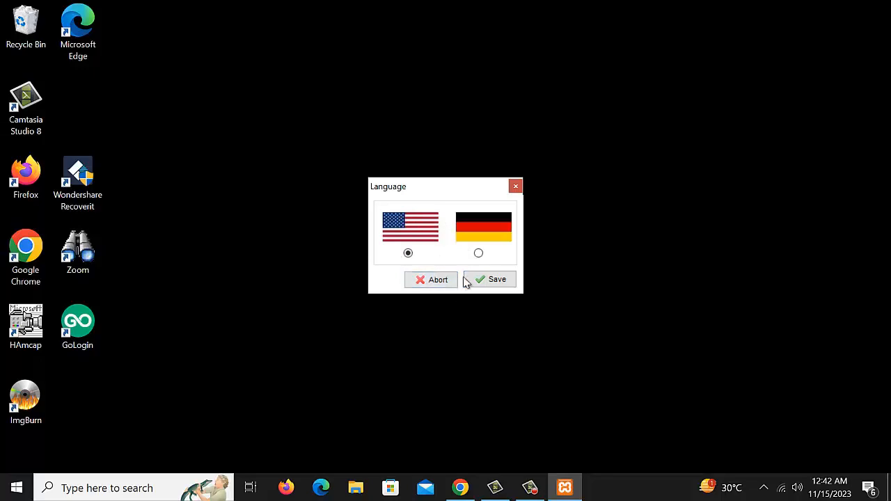
{"action": "left_click", "coordinate": [486, 282]}
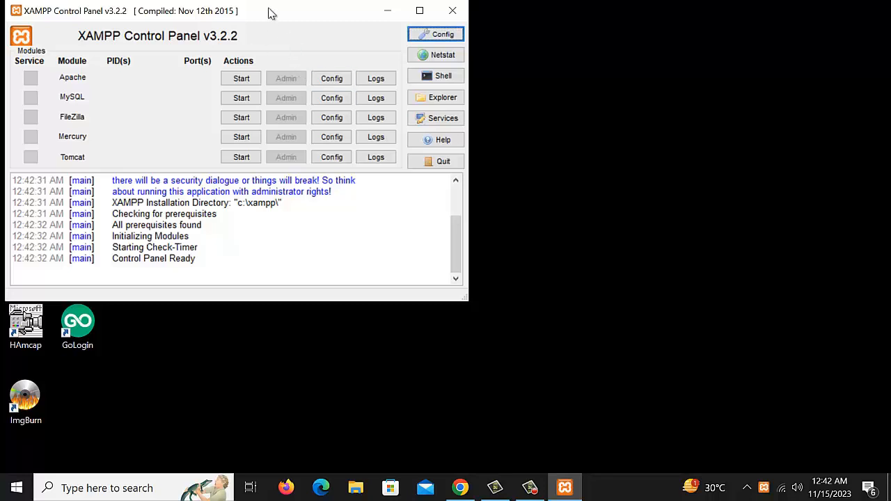
Start Apache and MySQL in the Control Panel, allowing mysqld through the firewall
{"action": "left_click_drag", "start_coordinate": [269, 10], "coordinate": [328, 26]}
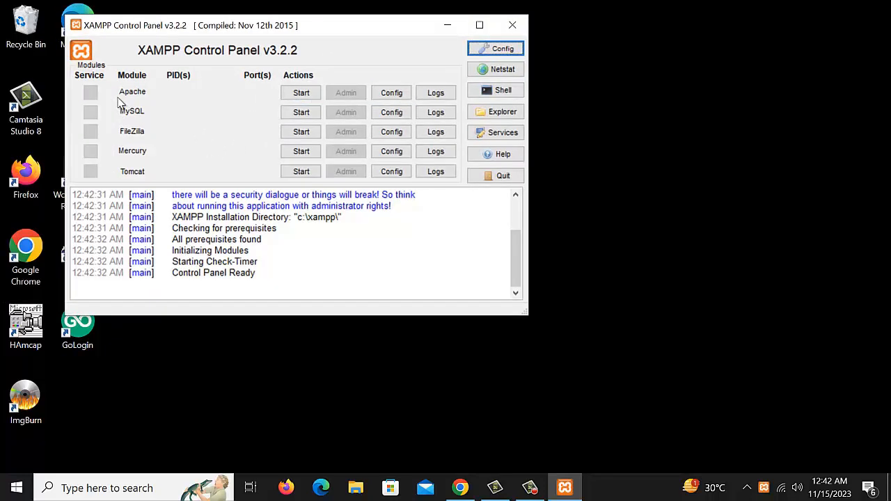
{"action": "left_click", "coordinate": [304, 94]}
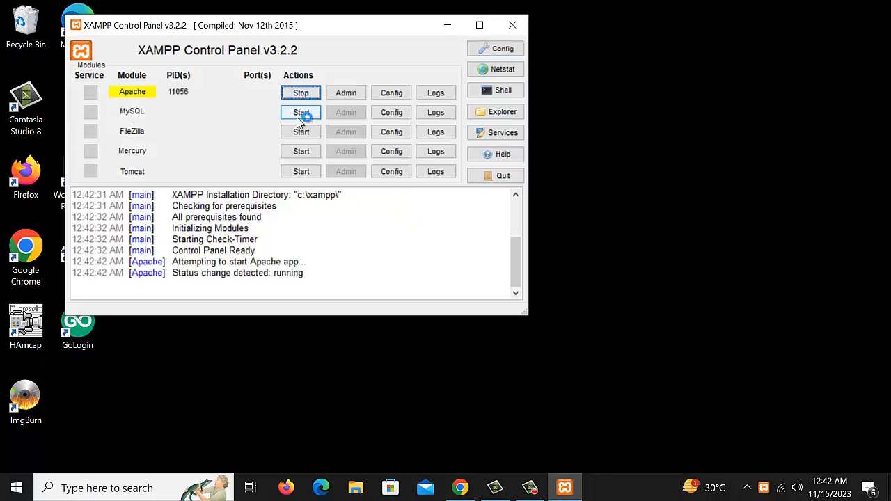
{"action": "left_click", "coordinate": [308, 114]}
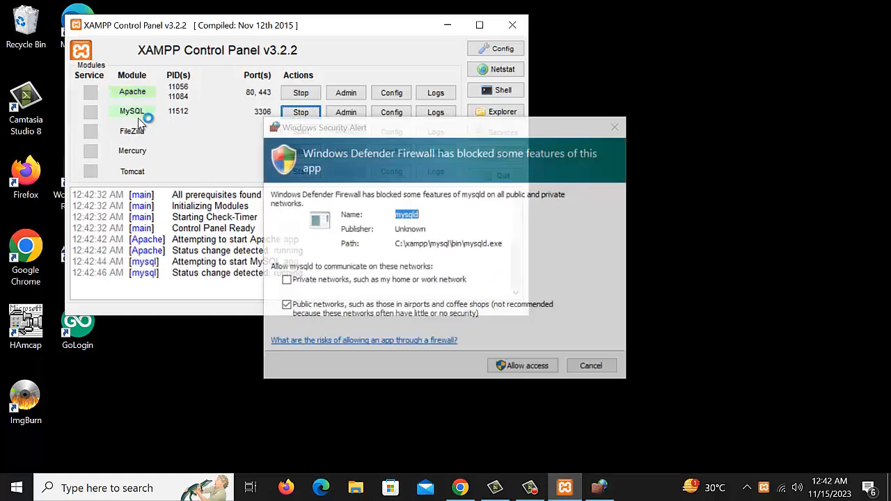
{"action": "left_click", "coordinate": [510, 367]}
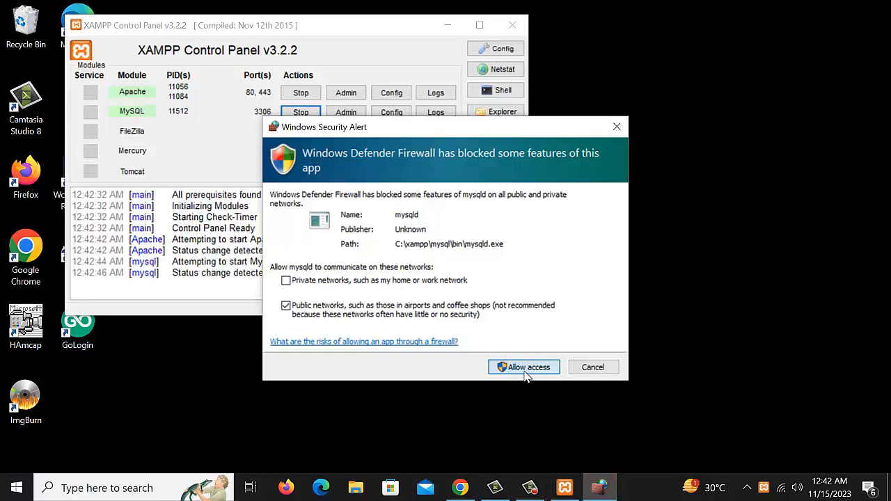
{"action": "left_click", "coordinate": [515, 368]}
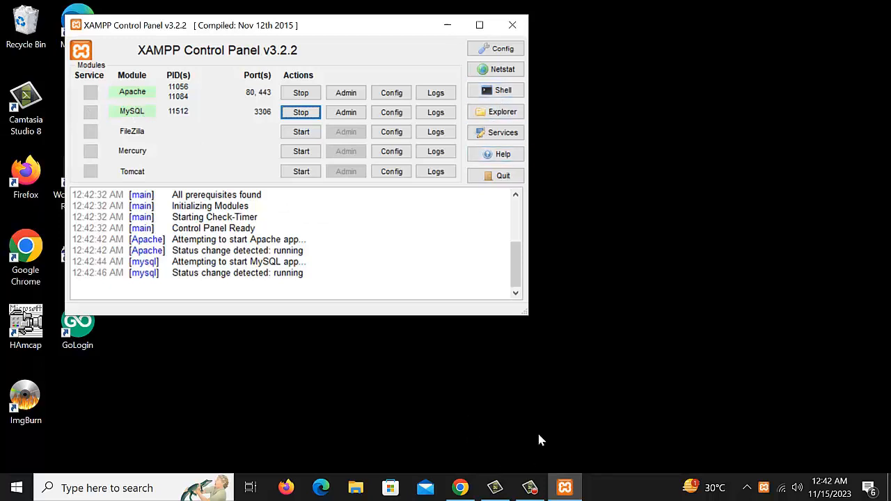
{"action": "mouse_move", "coordinate": [565, 487]}
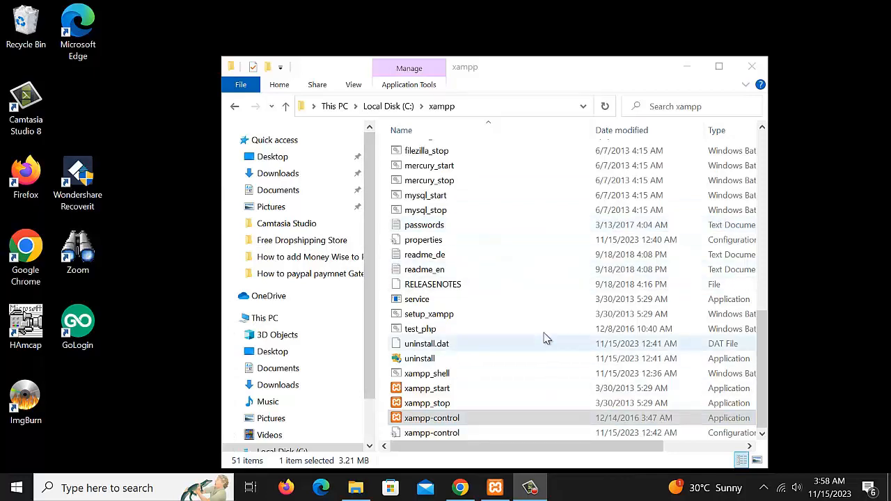
Go from Local Disk (C:) into the xampp folder in File Explorer
{"action": "scroll", "coordinate": [511, 300], "scroll_direction": "up", "scroll_amount": 4}
{"action": "left_click", "coordinate": [235, 106]}
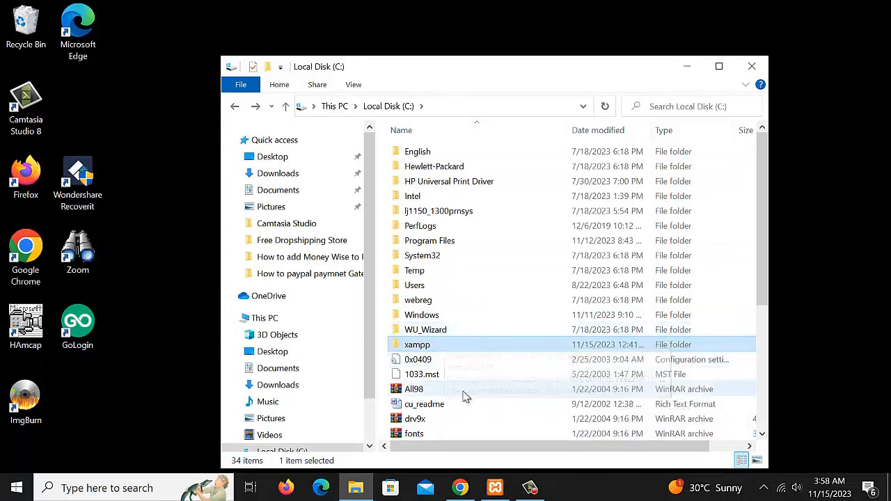
{"action": "left_click", "coordinate": [422, 286]}
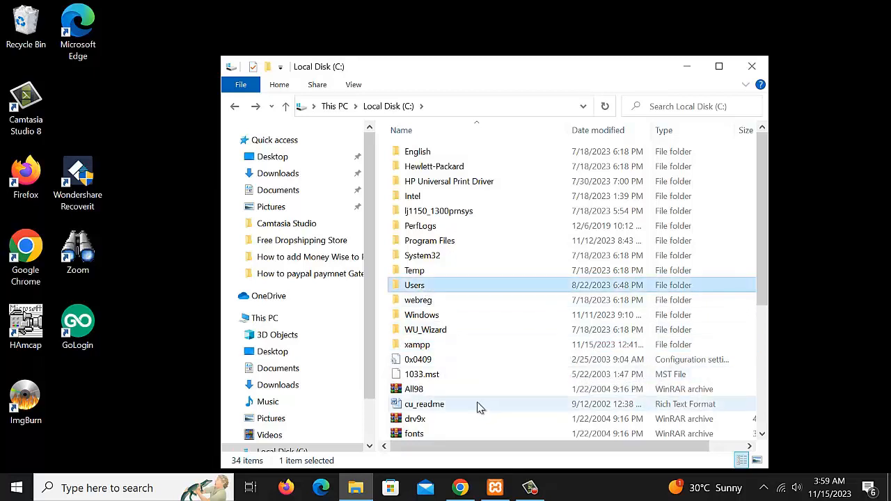
{"action": "key", "text": "Down"}
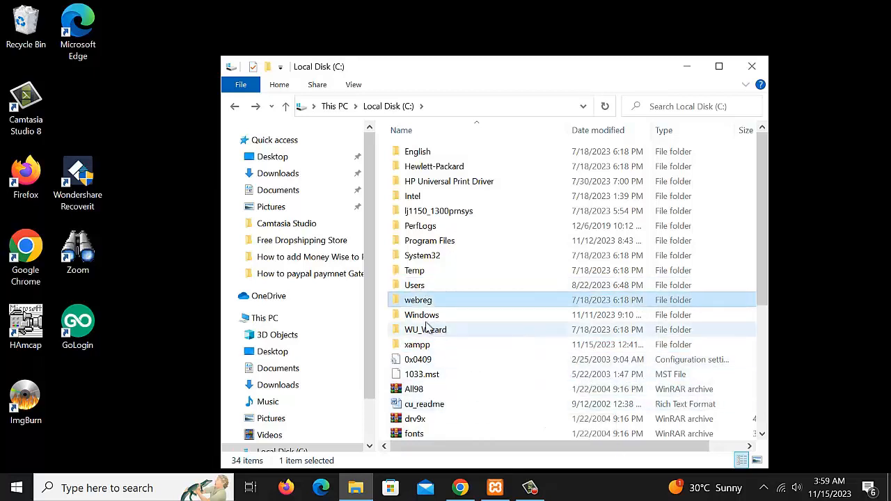
{"action": "key", "text": "Down"}
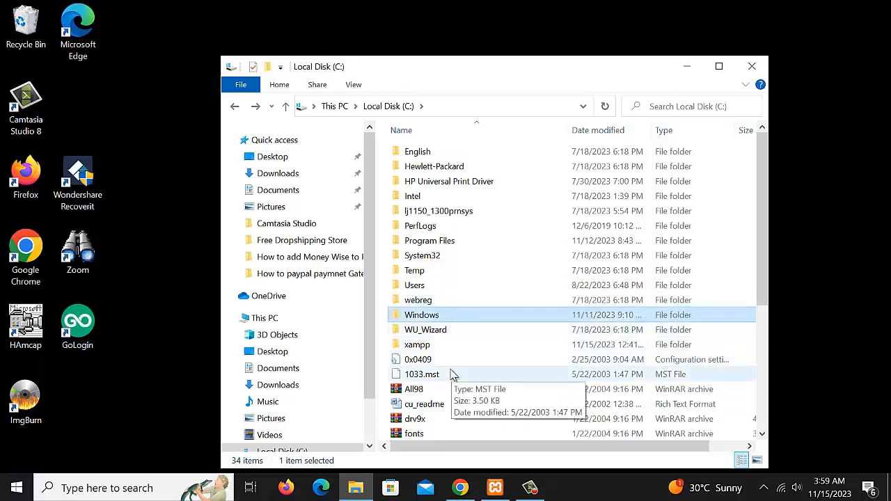
{"action": "key", "text": "Down"}
{"action": "key", "text": "Down"}
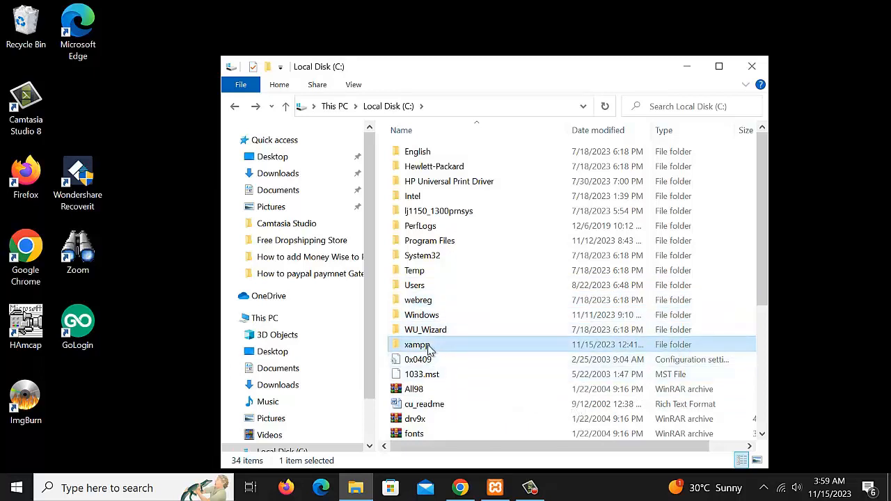
{"action": "double_click", "coordinate": [432, 346]}
Launch xampp-control from the xampp folder, then minimize the Control Panel
{"action": "scroll", "coordinate": [446, 296], "scroll_direction": "down", "scroll_amount": 3}
{"action": "scroll", "coordinate": [446, 291], "scroll_direction": "down", "scroll_amount": 8}
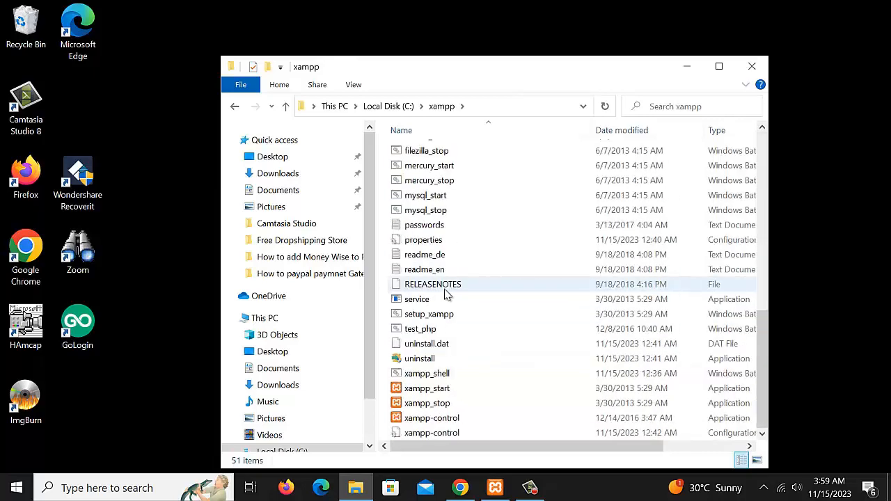
{"action": "double_click", "coordinate": [425, 421]}
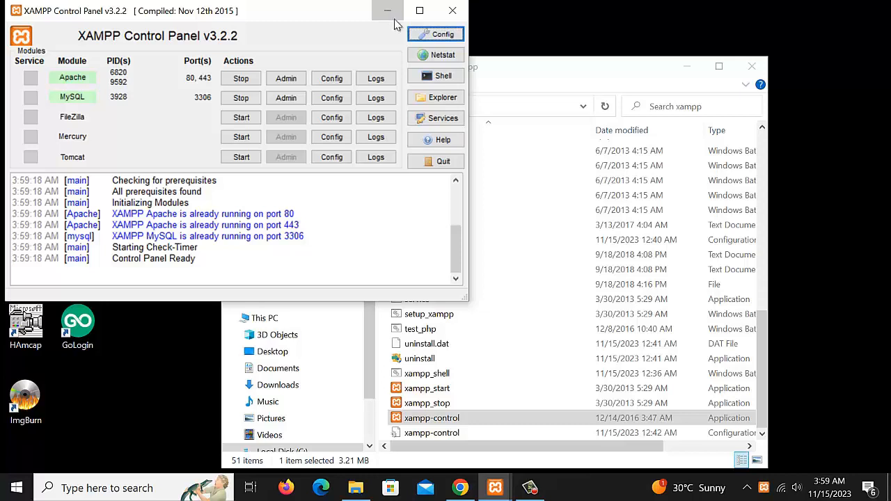
{"action": "left_click", "coordinate": [388, 14]}
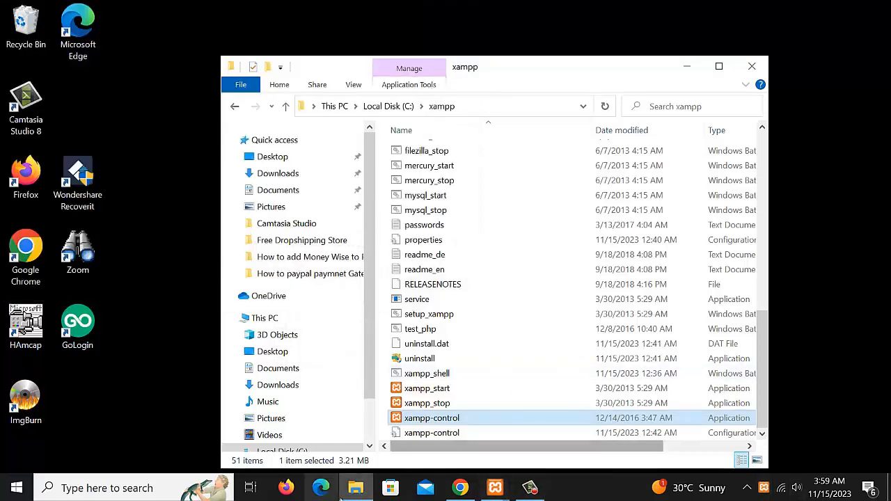
Load localhost in Chrome and scroll the XAMPP welcome dashboard
{"action": "left_click", "coordinate": [462, 489]}
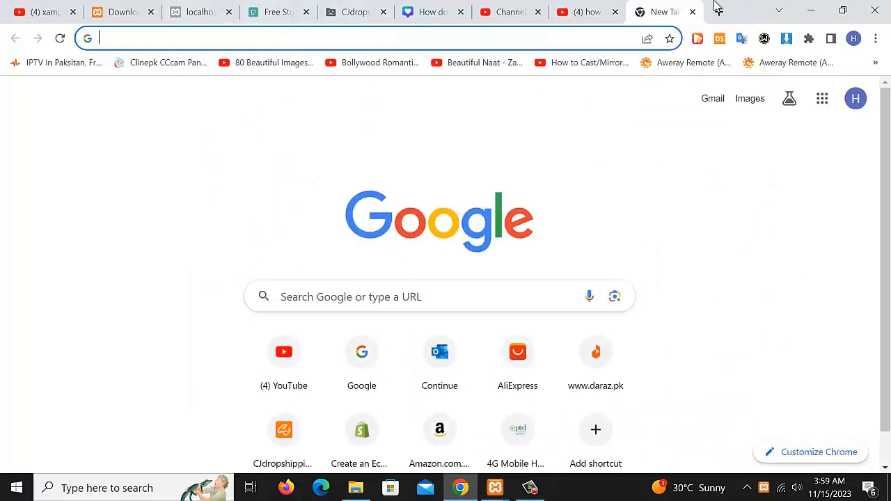
{"action": "left_click", "coordinate": [305, 38]}
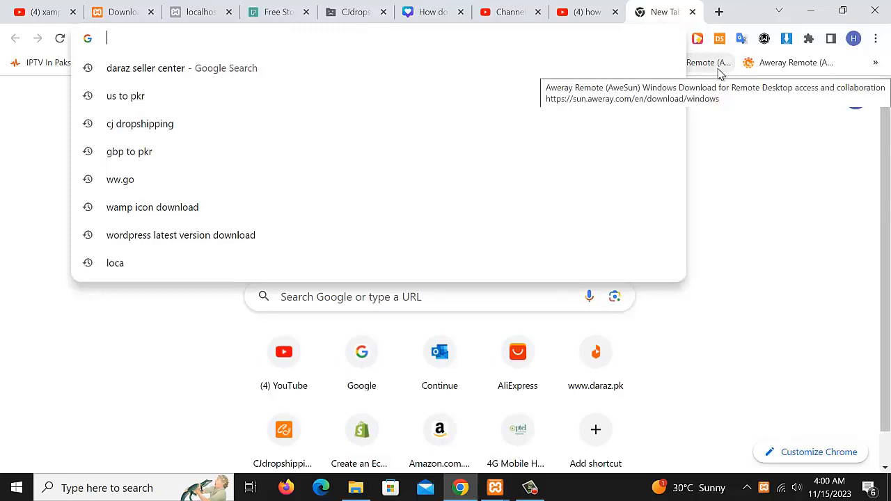
{"action": "type", "text": "l"}
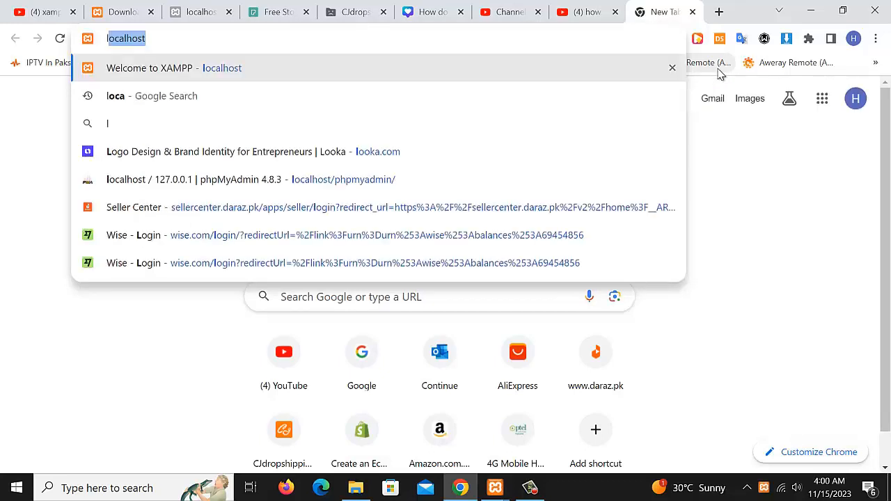
{"action": "type", "text": "o"}
{"action": "key", "text": "Return"}
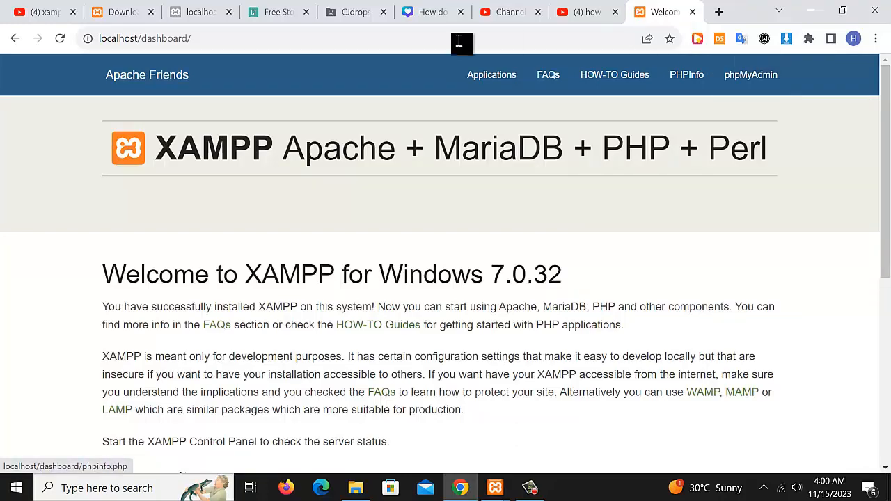
{"action": "scroll", "coordinate": [299, 119], "scroll_direction": "down", "scroll_amount": 5}
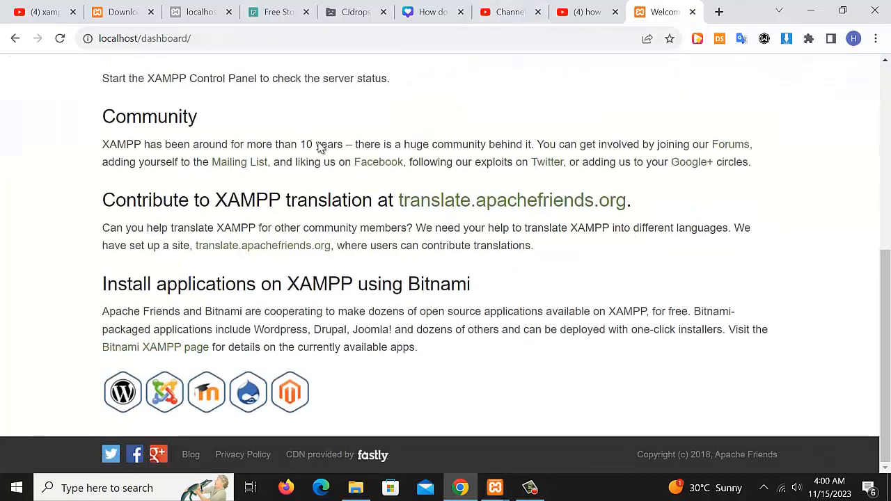
{"action": "scroll", "coordinate": [318, 146], "scroll_direction": "up", "scroll_amount": 5}
{"action": "scroll", "coordinate": [308, 89], "scroll_direction": "down", "scroll_amount": 5}
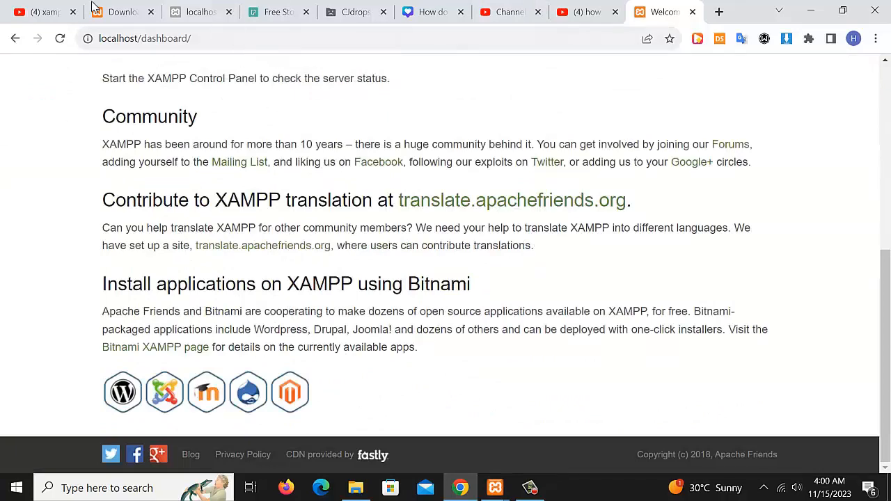
{"action": "left_click", "coordinate": [165, 39]}
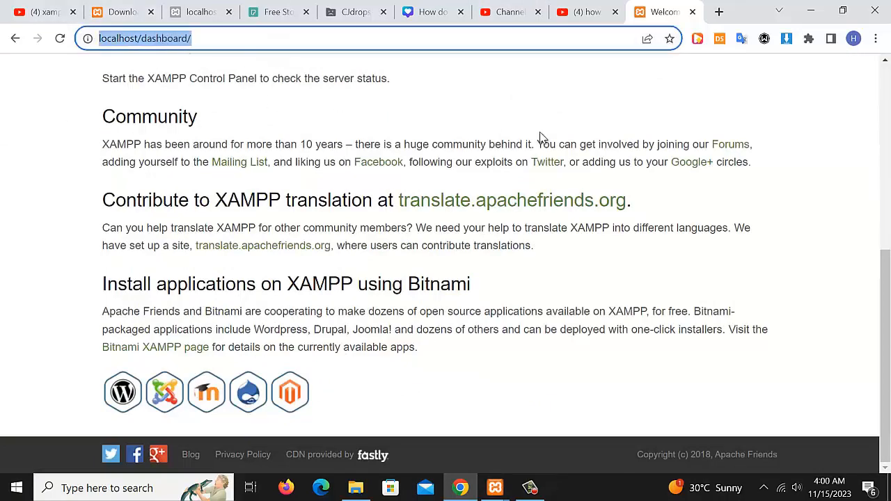
Enter localhost/phpmyadmin in Chrome's address bar and load it
{"action": "type", "text": "loca"}
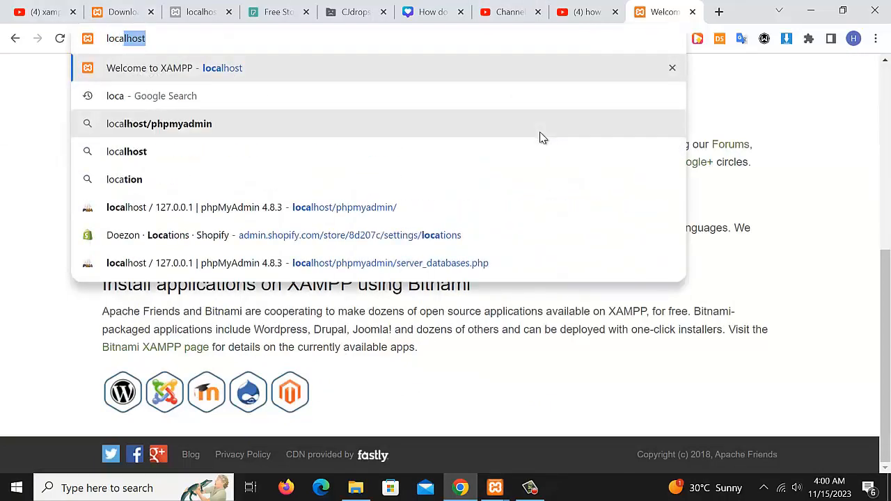
{"action": "type", "text": "lhost"}
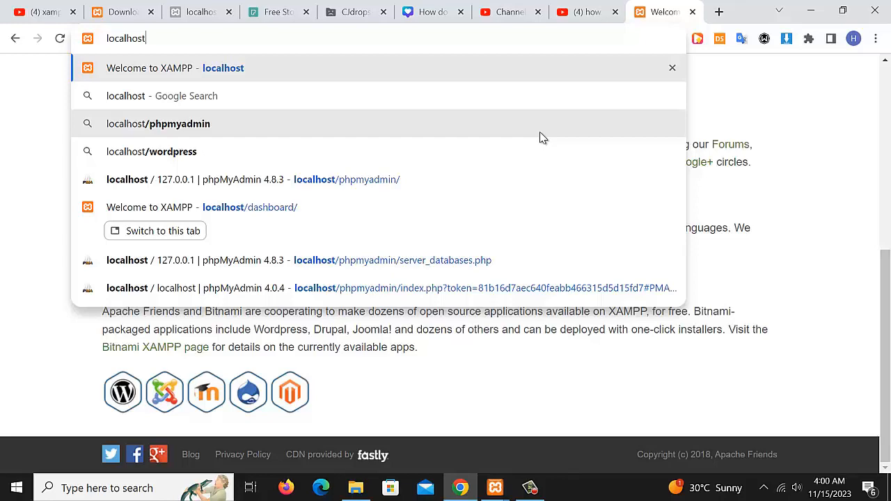
{"action": "type", "text": "/php"}
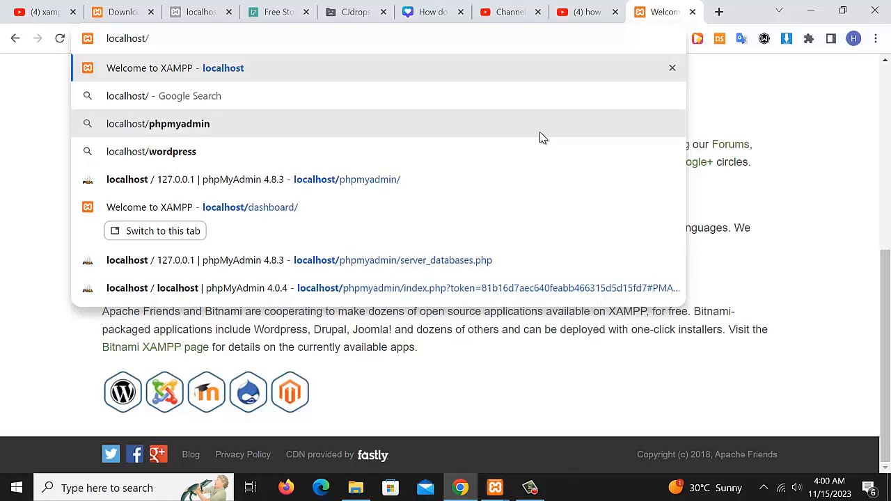
{"action": "type", "text": "m"}
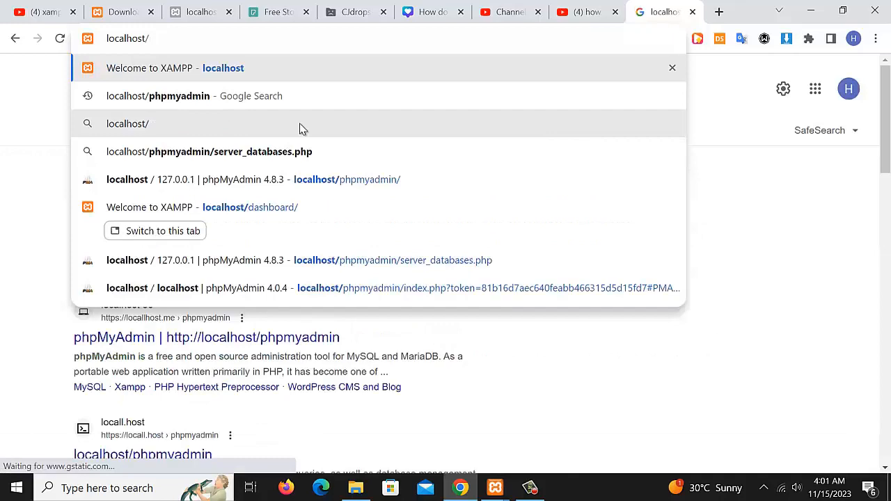
{"action": "type", "text": "p"}
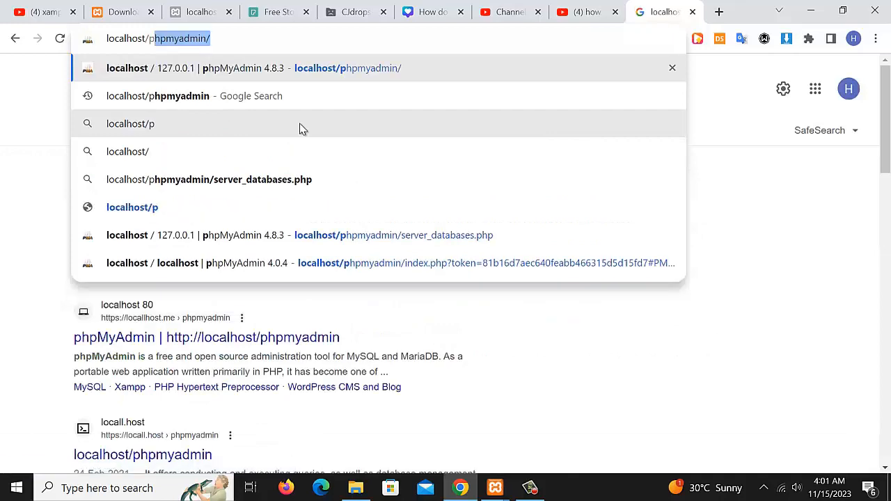
{"action": "key", "text": "Return"}
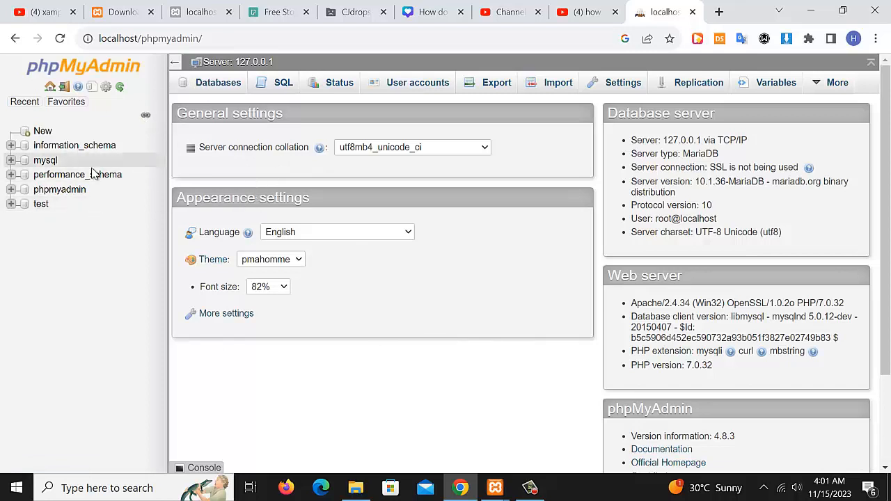
Create a database named doitzon with latin1_swedish_ci collation
{"action": "left_click", "coordinate": [217, 84]}
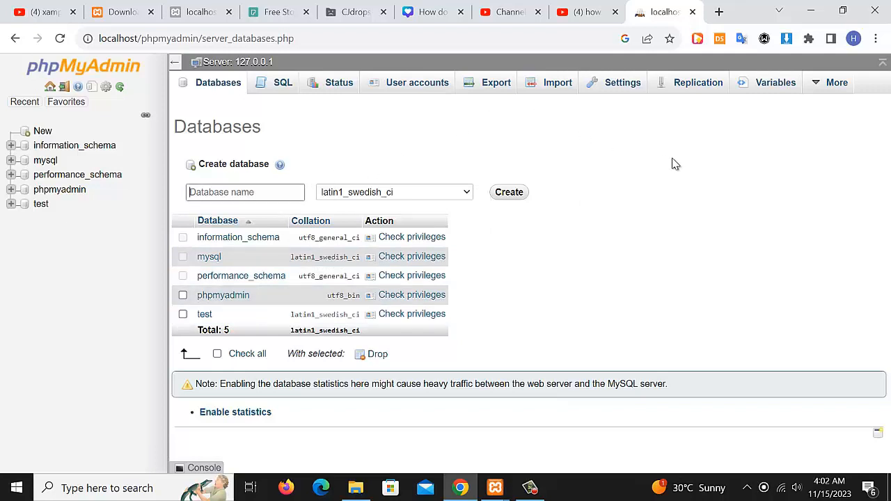
{"action": "type", "text": "doitzon"}
{"action": "left_click", "coordinate": [466, 193]}
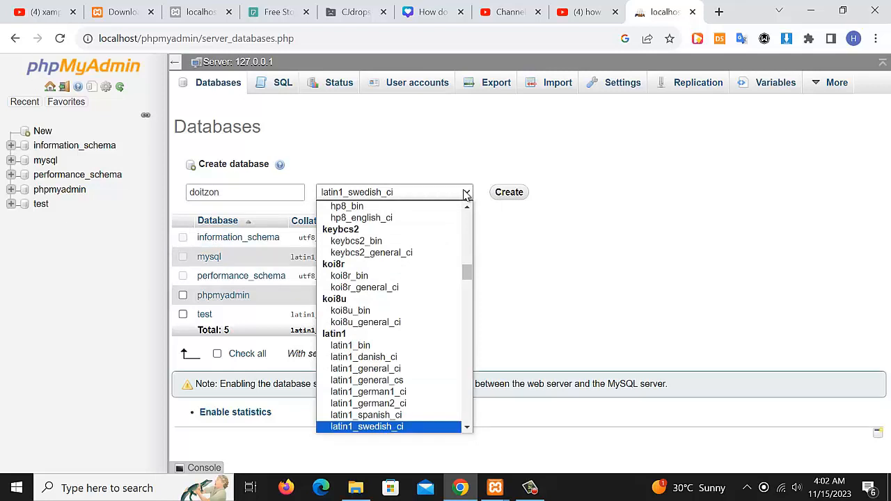
{"action": "left_click", "coordinate": [547, 242]}
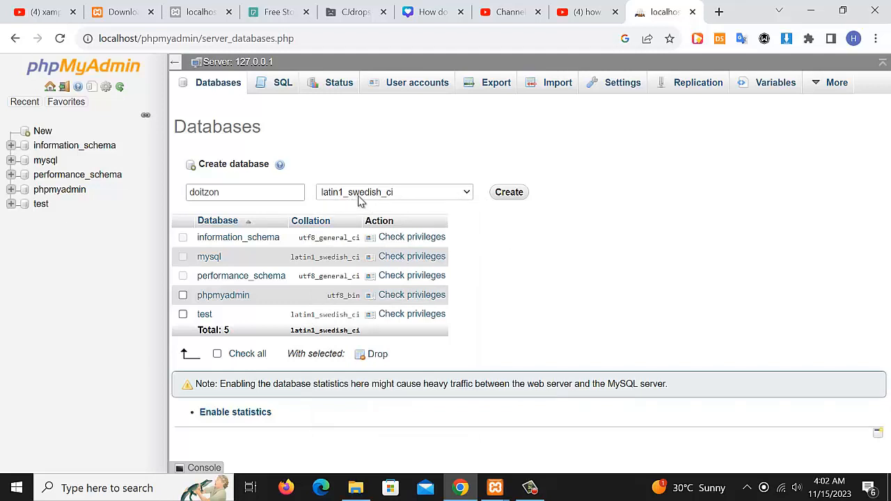
{"action": "left_click", "coordinate": [510, 198]}
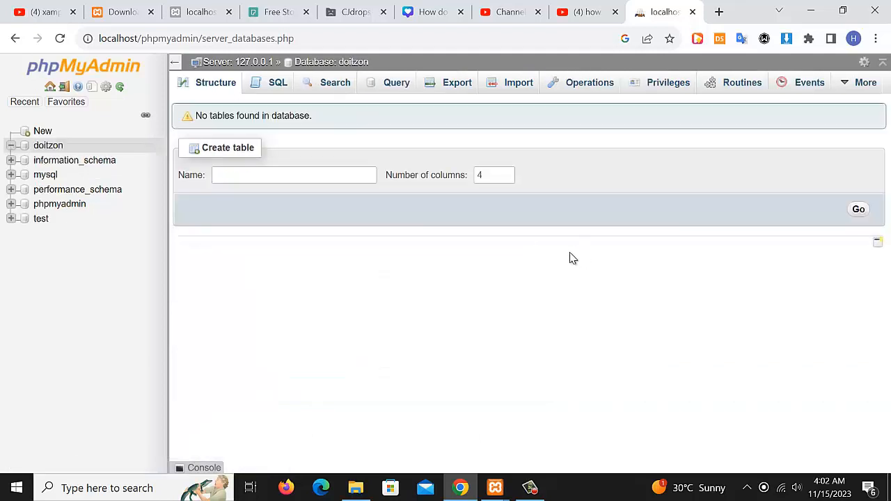
Open the new doitzon database, then close the phpMyAdmin tab
{"action": "left_click", "coordinate": [55, 149]}
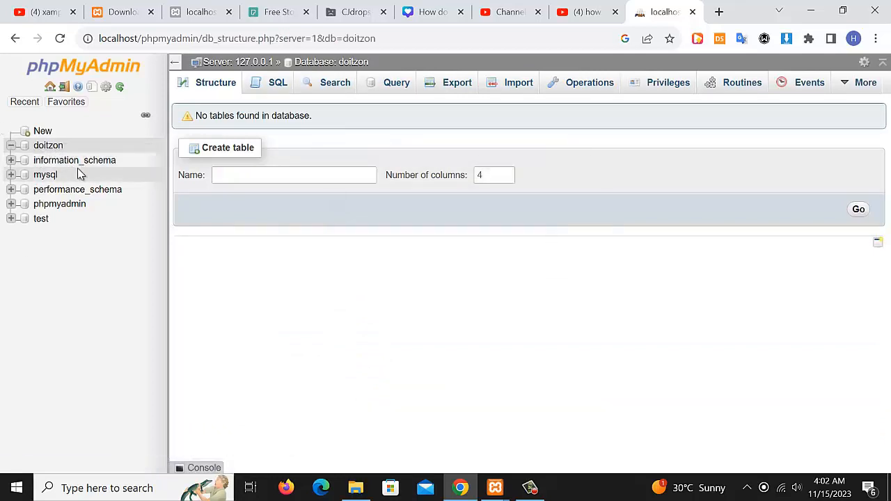
{"action": "left_click", "coordinate": [56, 149]}
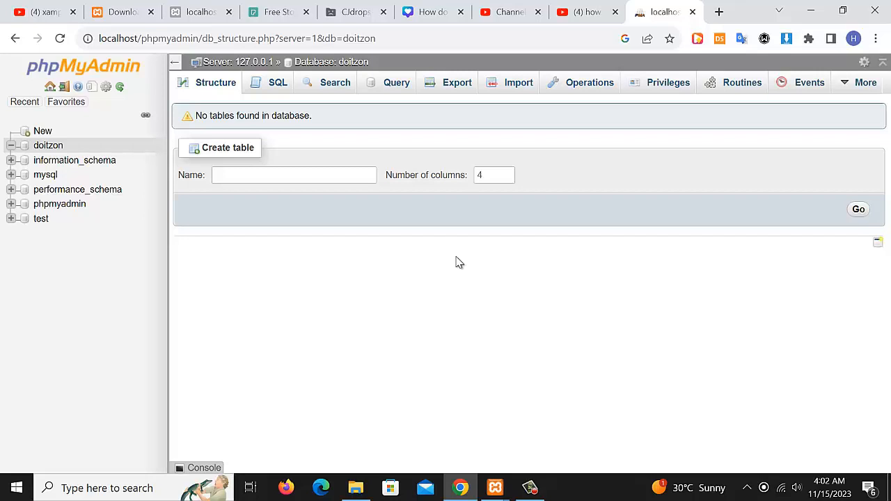
{"action": "left_click", "coordinate": [15, 39]}
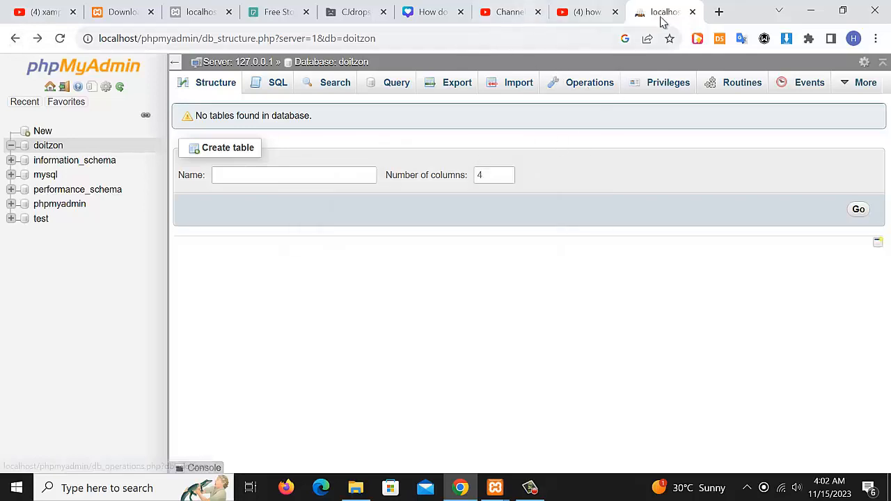
{"action": "left_click", "coordinate": [692, 11]}
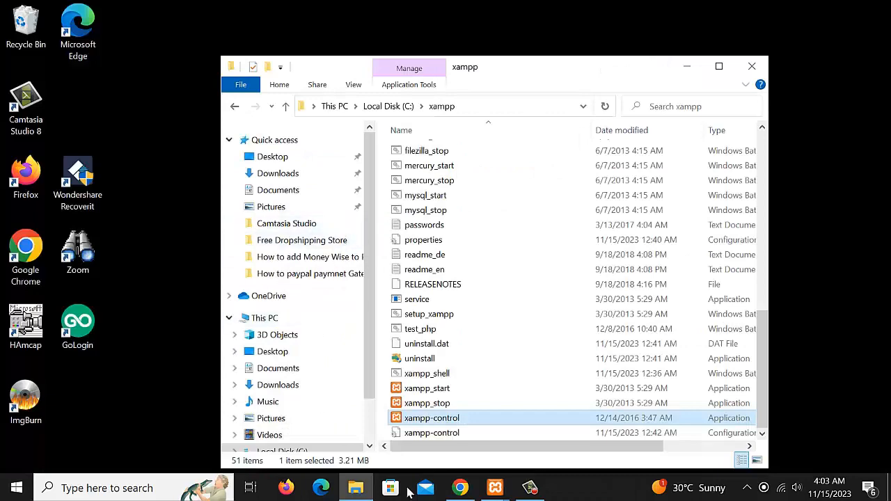
Copy the wordpress-6.4.1 archive from the Downloads folder
{"action": "scroll", "coordinate": [394, 209], "scroll_direction": "up", "scroll_amount": 5}
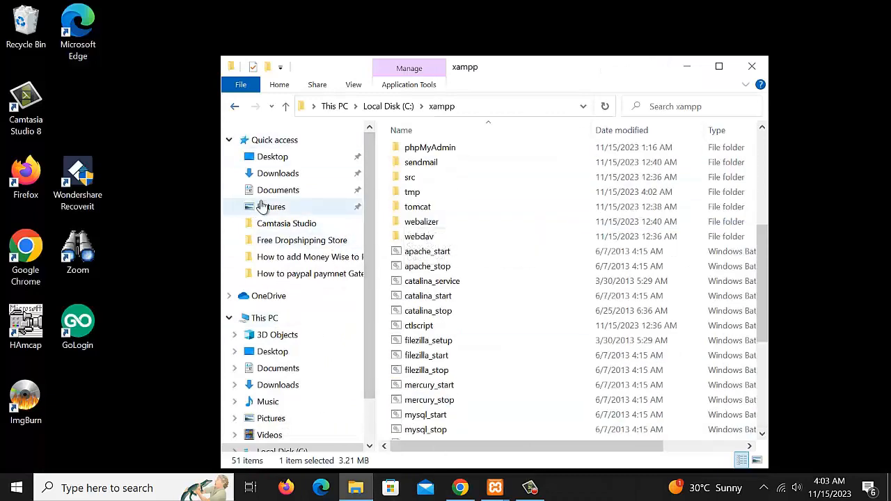
{"action": "left_click", "coordinate": [274, 174]}
{"action": "left_click", "coordinate": [420, 170]}
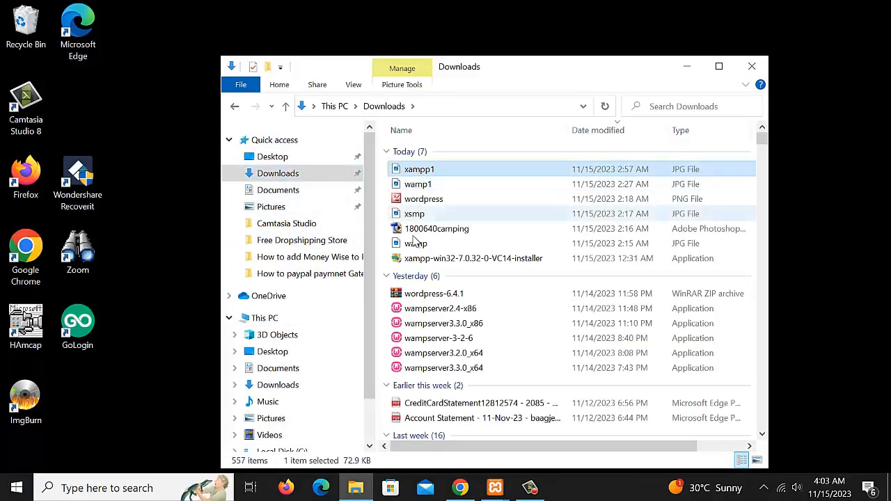
{"action": "left_click", "coordinate": [429, 294]}
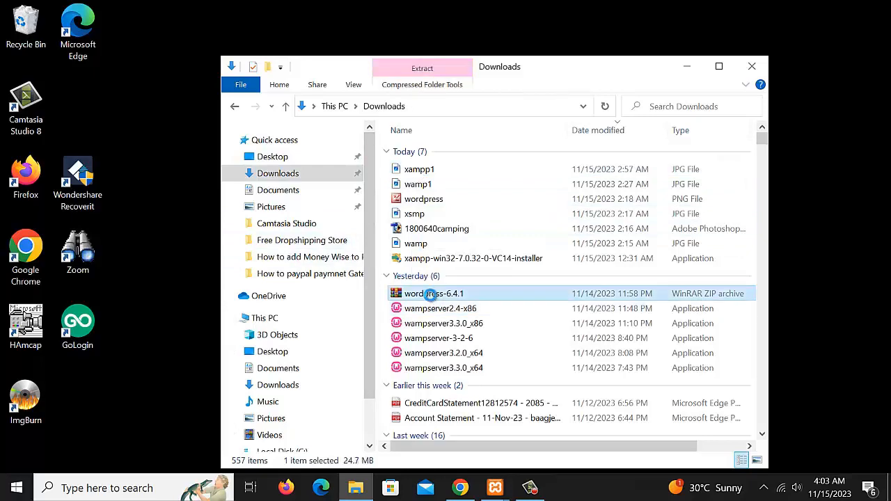
{"action": "right_click", "coordinate": [430, 294]}
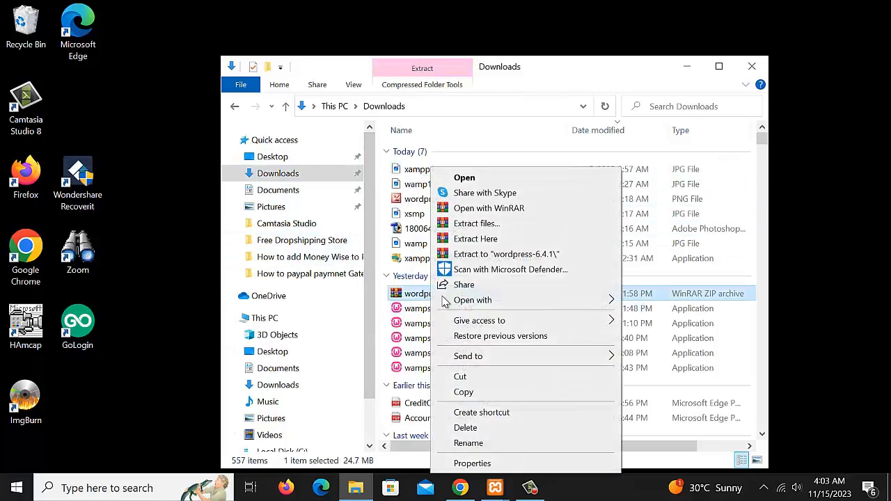
{"action": "left_click", "coordinate": [465, 392]}
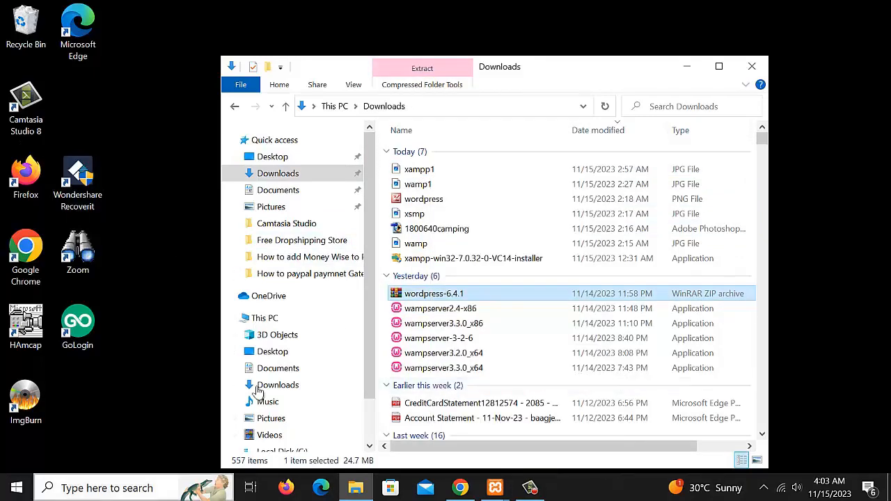
Navigate through This PC to open Local Disk (C:)
{"action": "left_click", "coordinate": [356, 487]}
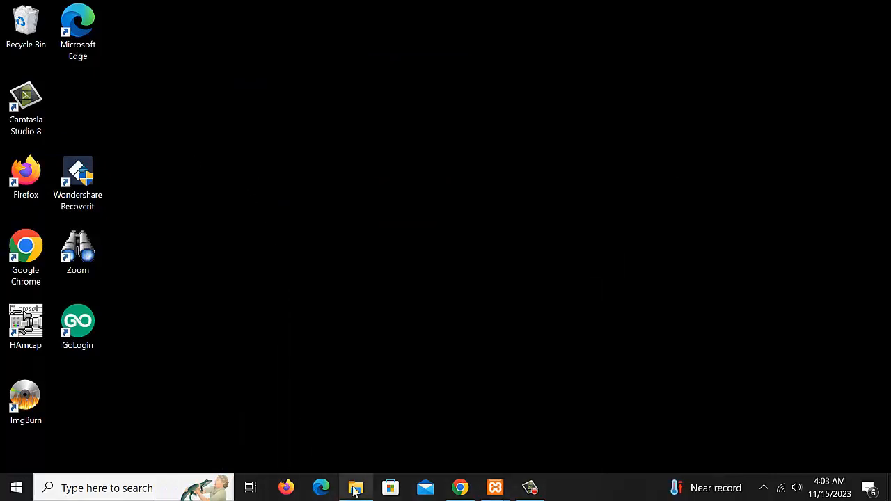
{"action": "left_click", "coordinate": [356, 488]}
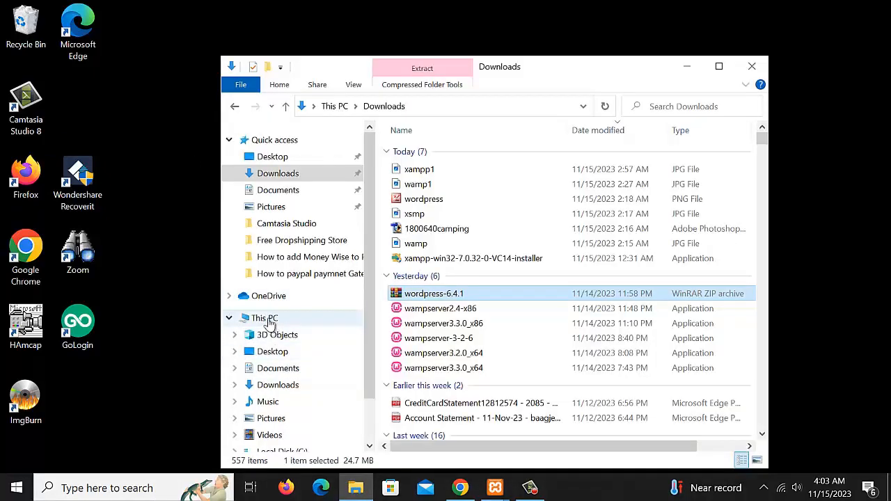
{"action": "scroll", "coordinate": [281, 316], "scroll_direction": "down", "scroll_amount": 1}
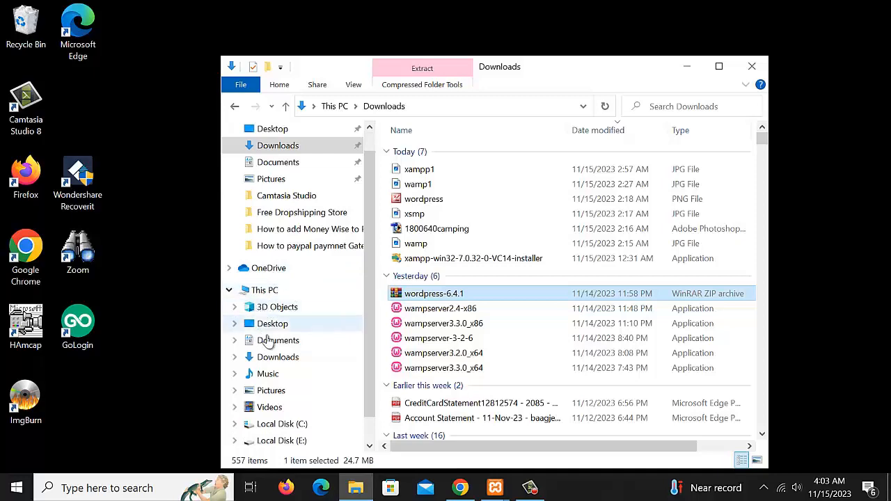
{"action": "left_click", "coordinate": [279, 341]}
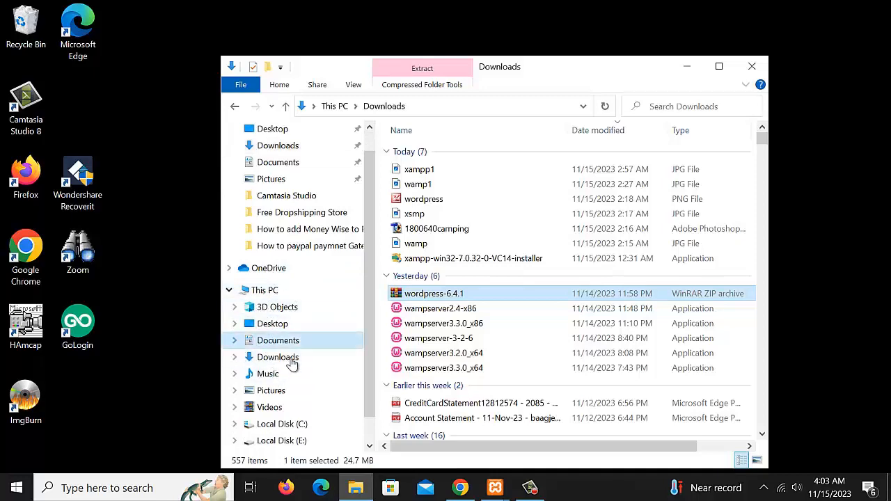
{"action": "left_click", "coordinate": [296, 356]}
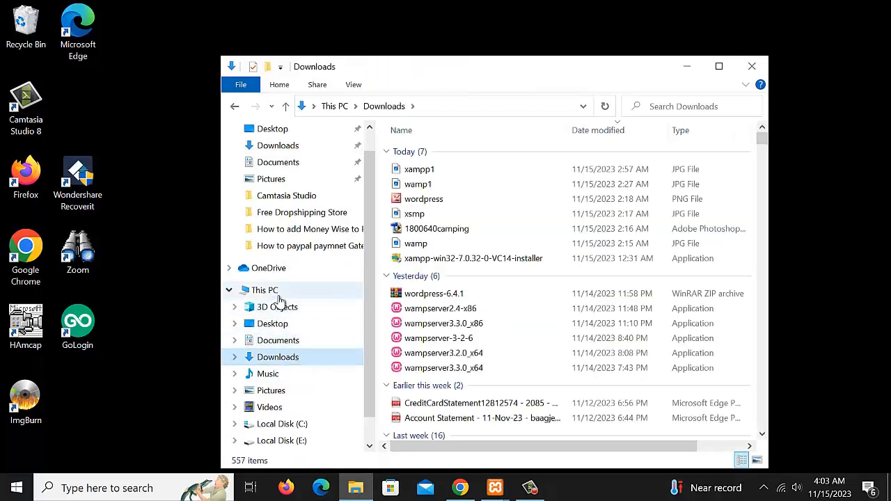
{"action": "left_click", "coordinate": [277, 292]}
{"action": "double_click", "coordinate": [402, 337]}
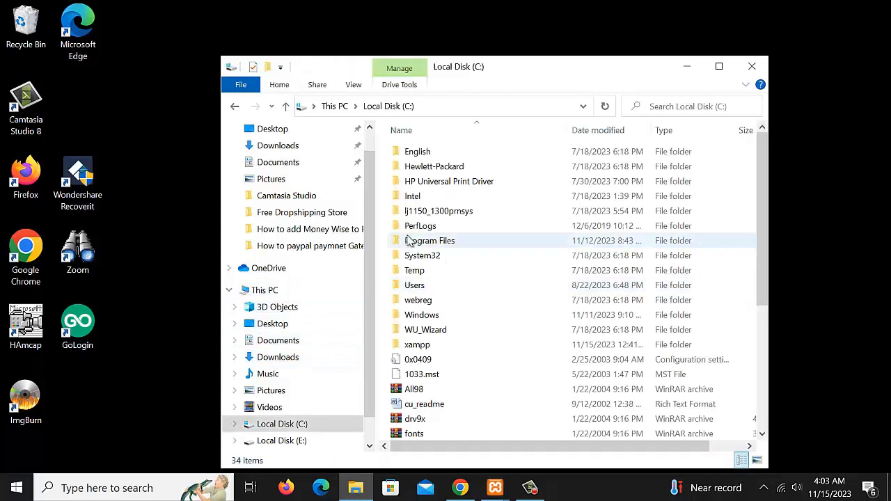
Open the xampp folder on C: and then its htdocs folder
{"action": "left_click", "coordinate": [401, 257]}
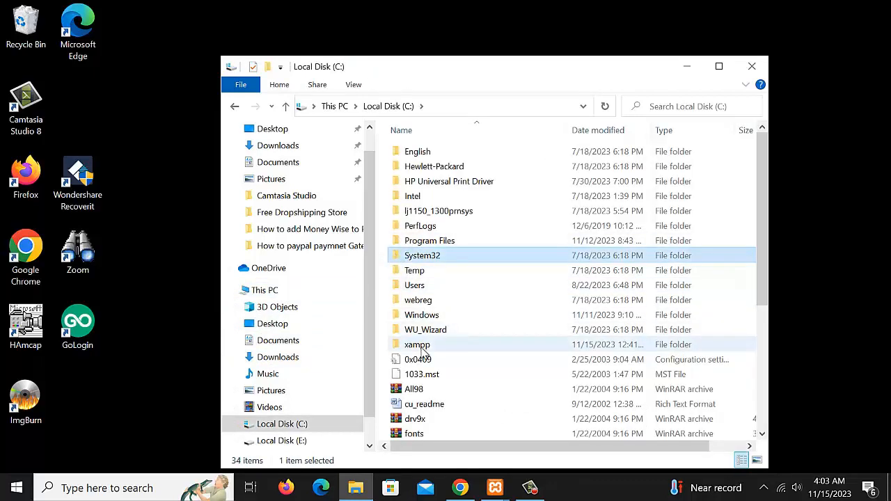
{"action": "left_click", "coordinate": [422, 346]}
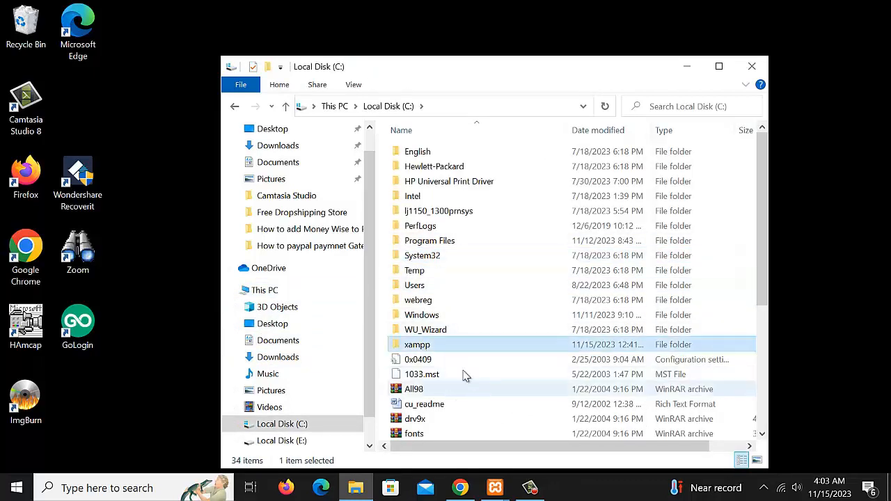
{"action": "double_click", "coordinate": [427, 349]}
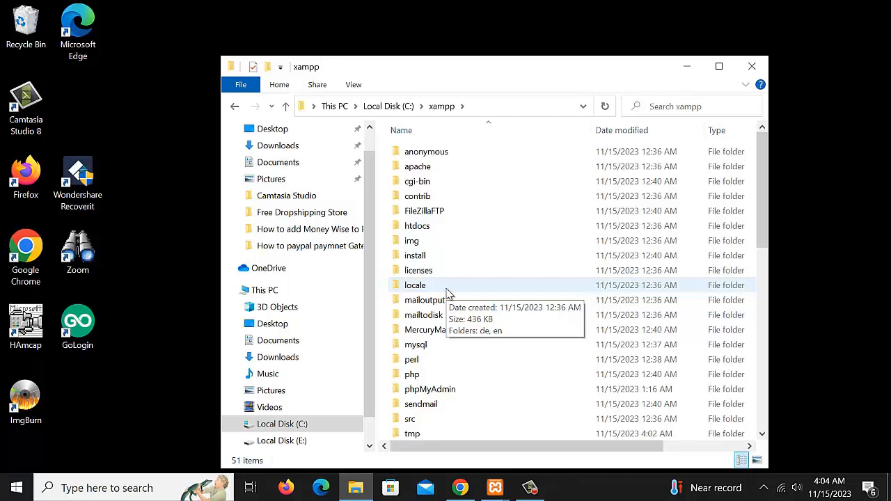
{"action": "double_click", "coordinate": [416, 231]}
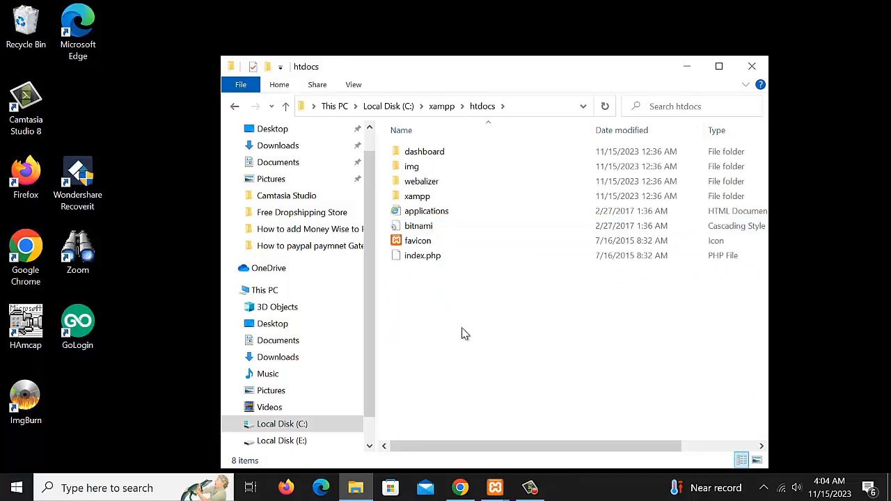
Paste the wordpress-6.4.1 ZIP into htdocs and extract it to a wordpress-6.4.1 folder
{"action": "right_click", "coordinate": [456, 324]}
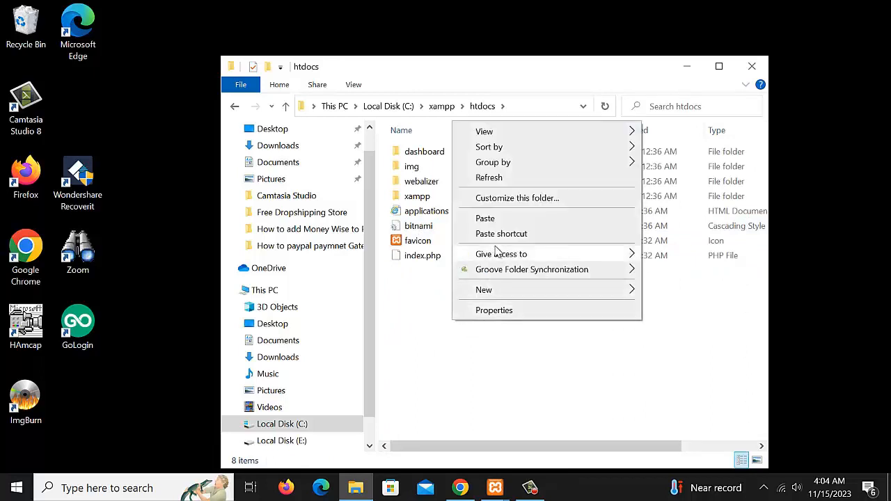
{"action": "left_click", "coordinate": [487, 221]}
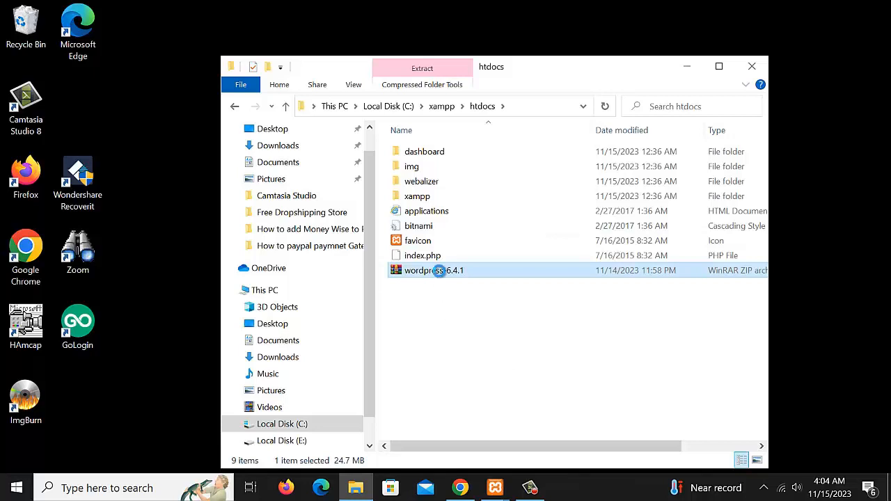
{"action": "right_click", "coordinate": [440, 276]}
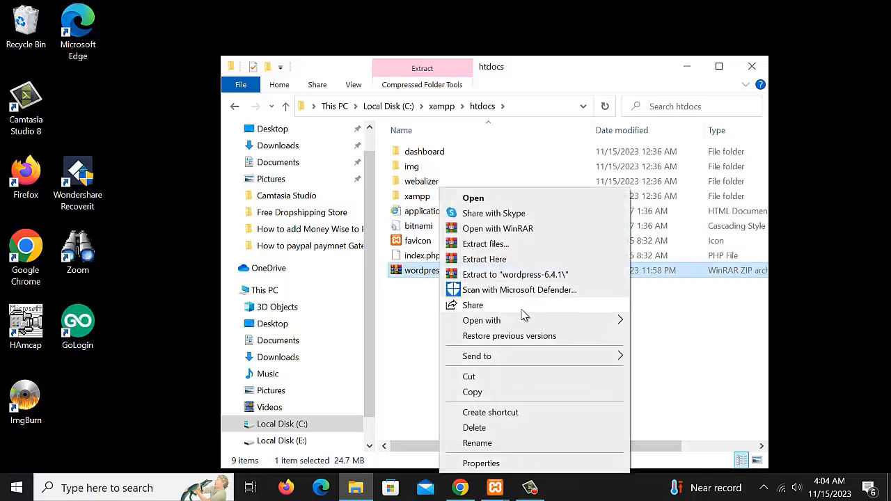
{"action": "left_click", "coordinate": [530, 279]}
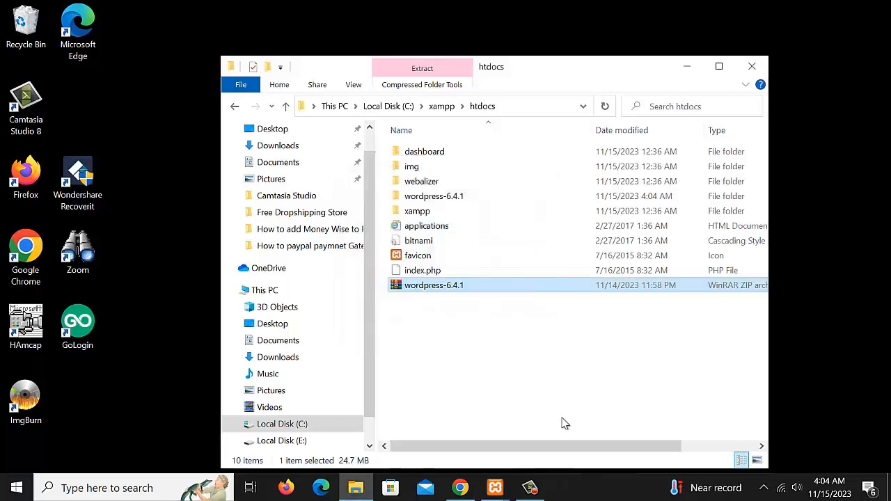
{"action": "left_click", "coordinate": [436, 331]}
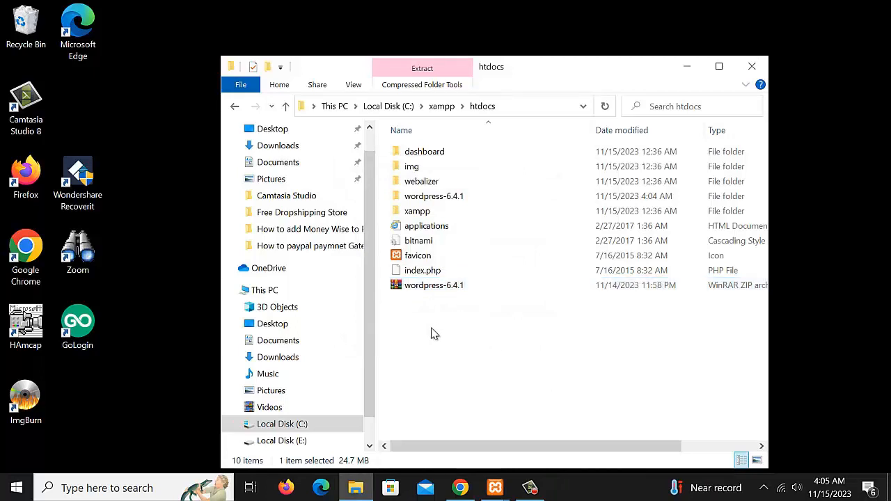
{"action": "left_click", "coordinate": [420, 291]}
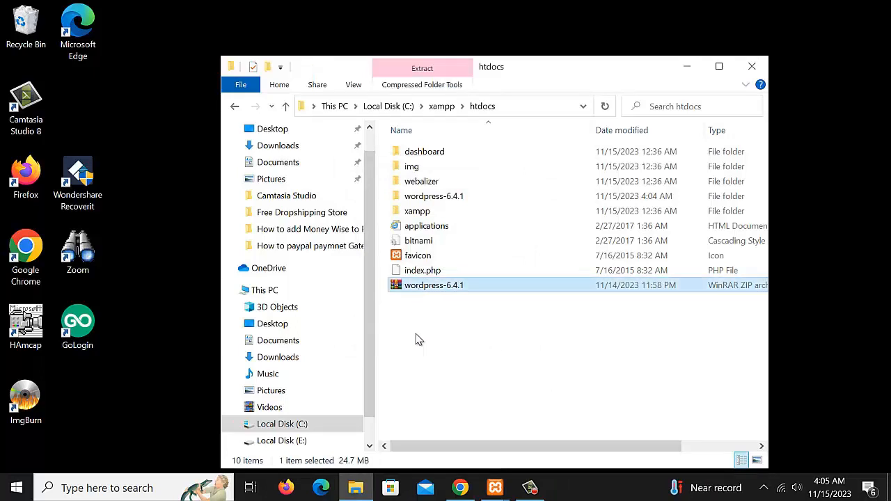
{"action": "right_click", "coordinate": [418, 338]}
{"action": "left_click", "coordinate": [426, 372]}
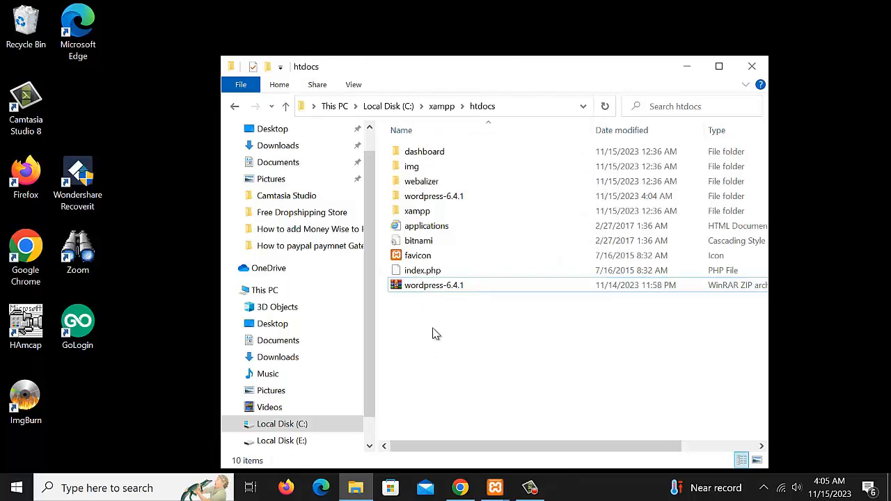
Create a new empty folder named doitzon in C:\xampp\htdocs
{"action": "double_click", "coordinate": [411, 212]}
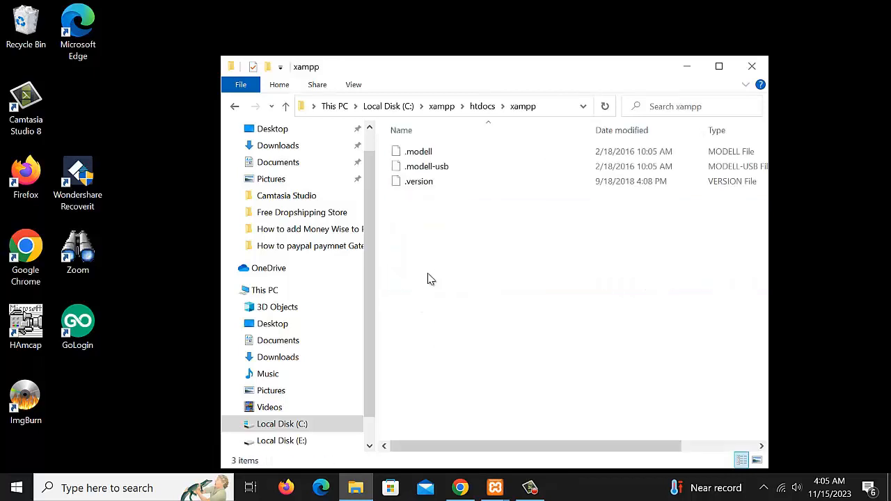
{"action": "left_click", "coordinate": [236, 106]}
{"action": "right_click", "coordinate": [430, 328]}
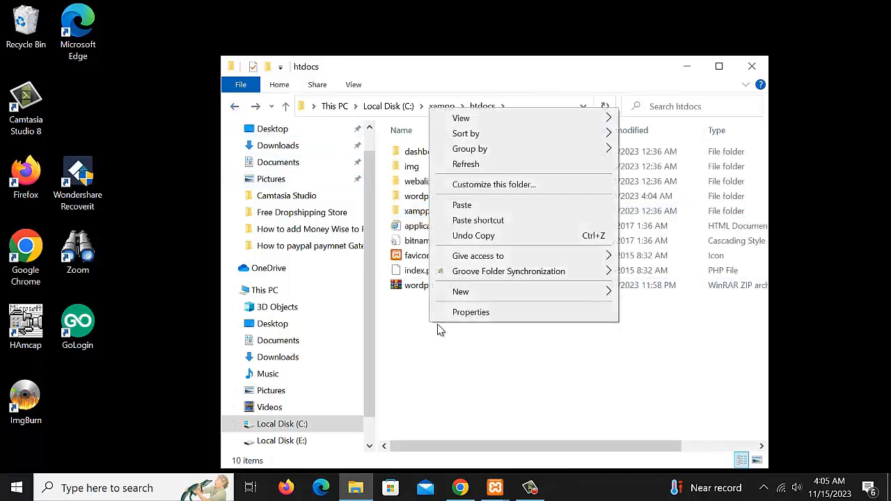
{"action": "mouse_move", "coordinate": [455, 297]}
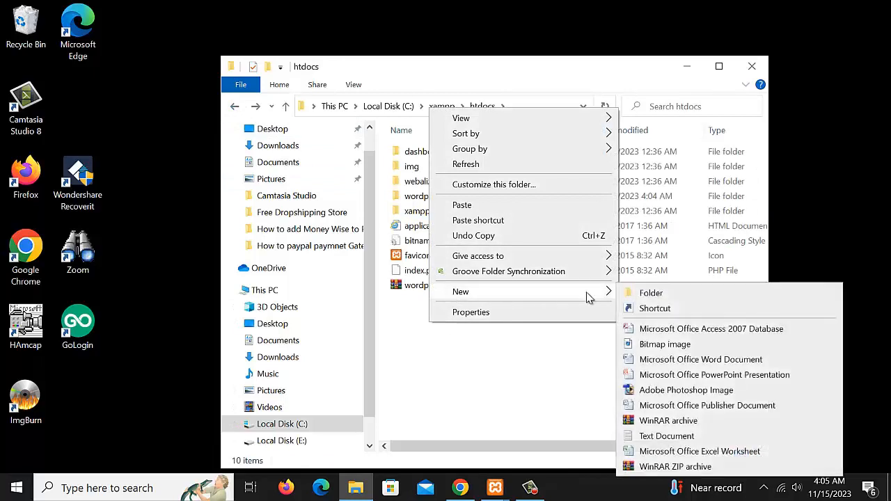
{"action": "left_click", "coordinate": [654, 296]}
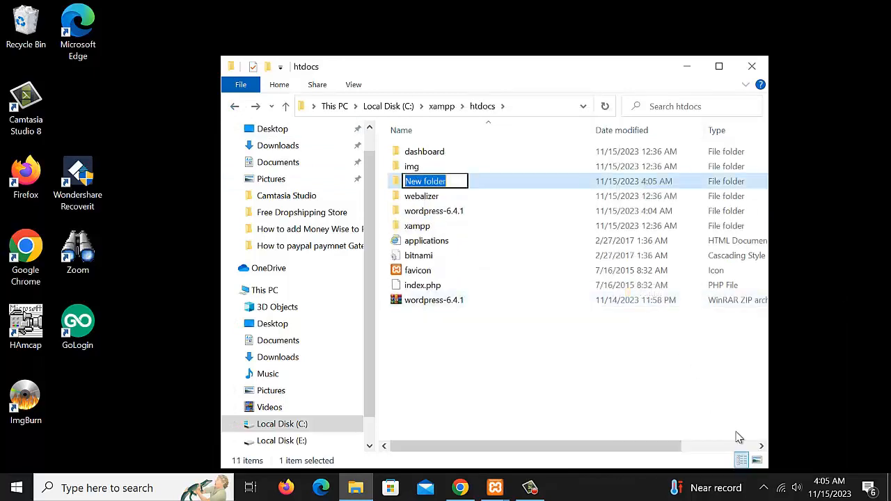
{"action": "type", "text": "do"}
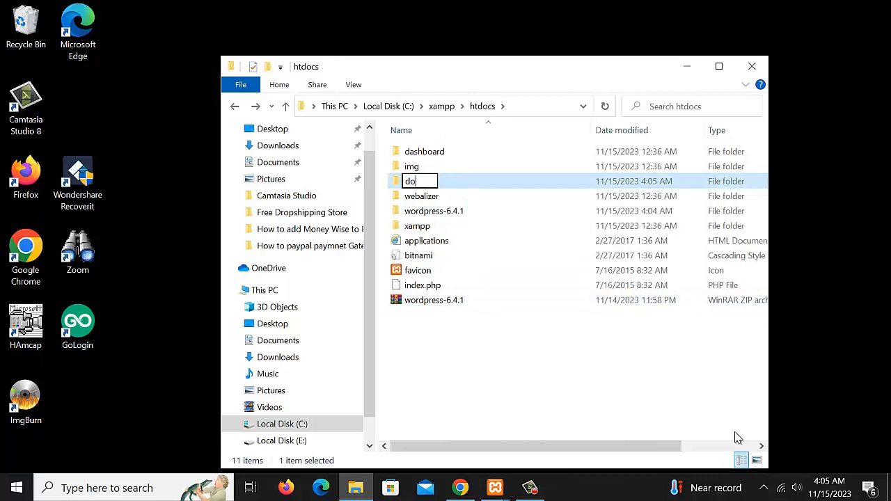
{"action": "type", "text": "itzon"}
{"action": "key", "text": "Return"}
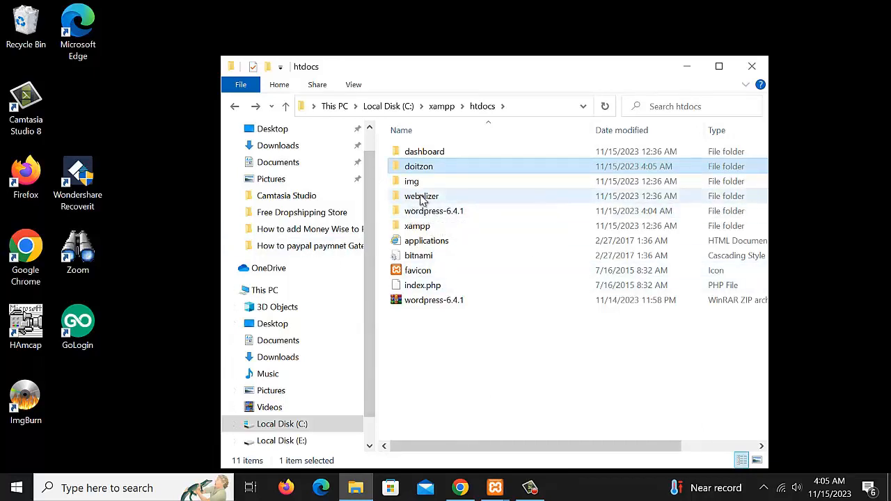
{"action": "left_click", "coordinate": [423, 196]}
Select all 19 WordPress files inside wordpress-6.4.1\wordpress for copying
{"action": "key", "text": "Down"}
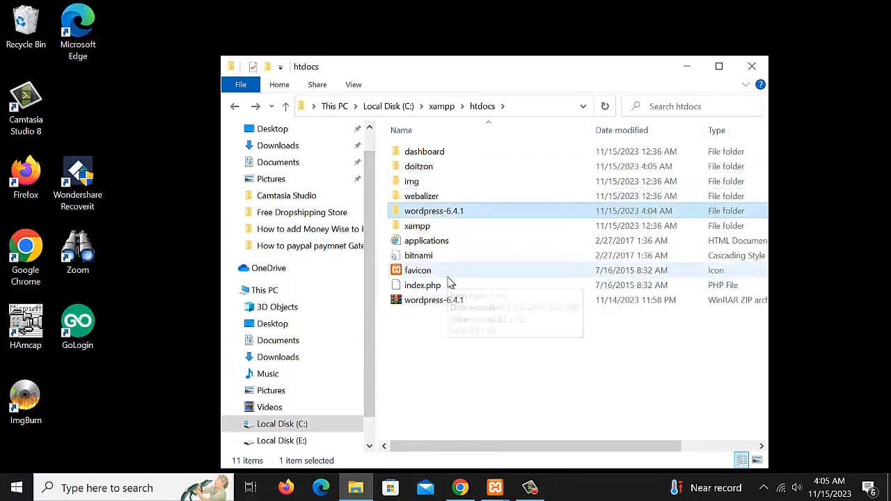
{"action": "double_click", "coordinate": [439, 215]}
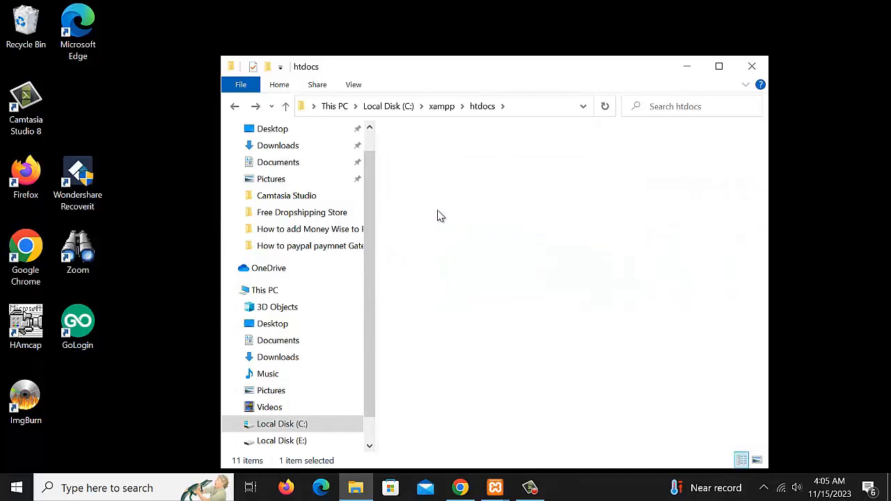
{"action": "double_click", "coordinate": [425, 151]}
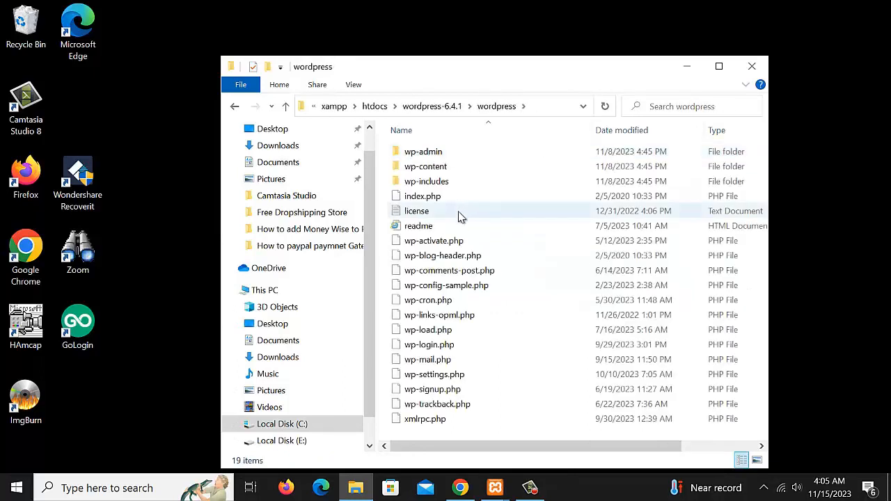
{"action": "key", "text": "ctrl+a"}
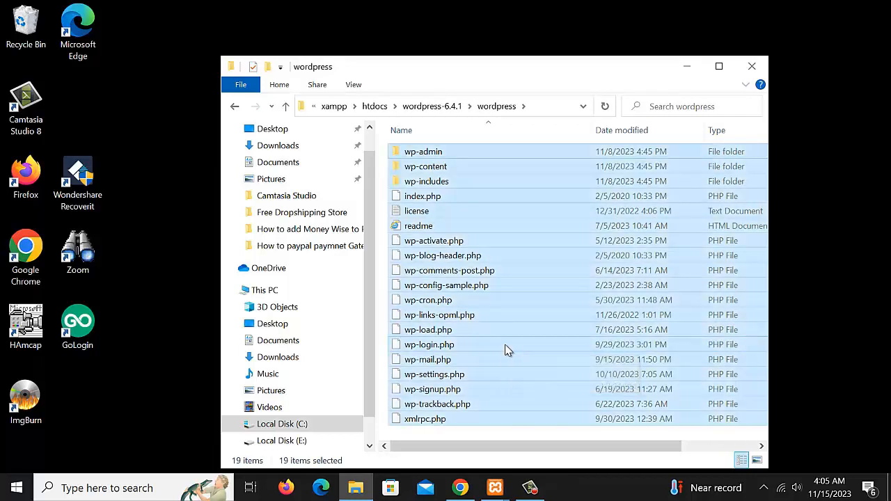
{"action": "left_click", "coordinate": [233, 108]}
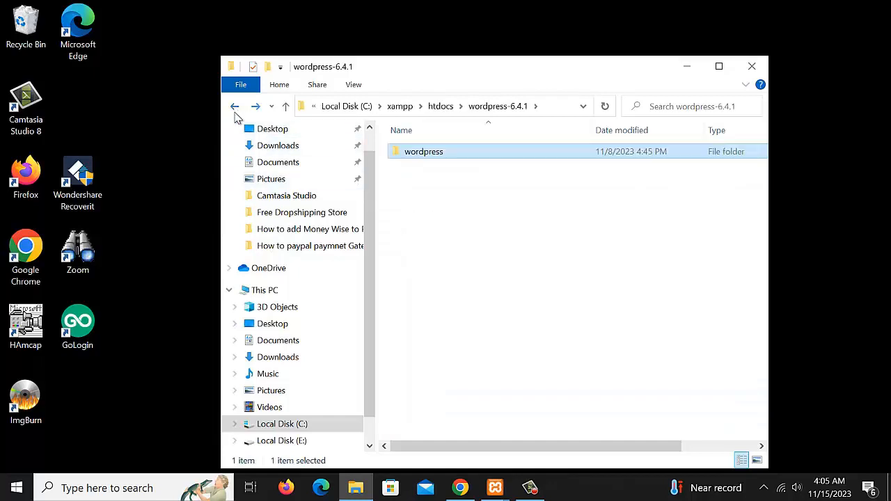
{"action": "left_click", "coordinate": [235, 107]}
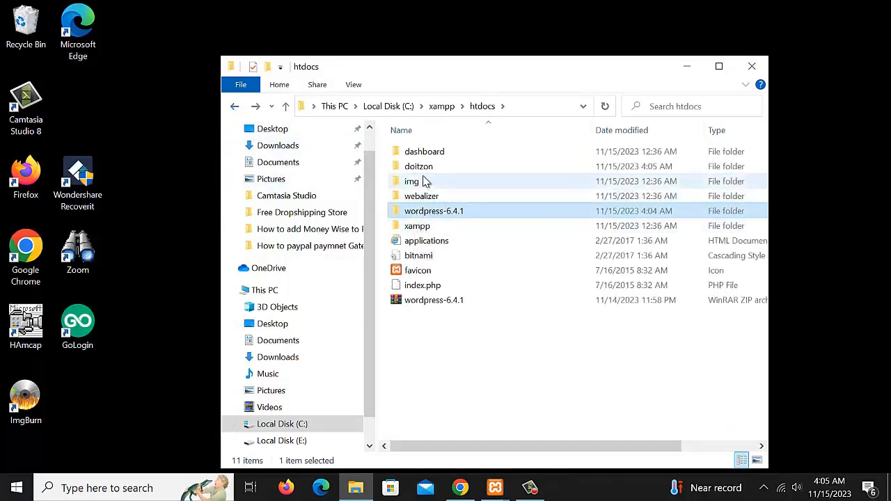
Paste the copied WordPress files into the empty doitzon folder
{"action": "left_click", "coordinate": [415, 182]}
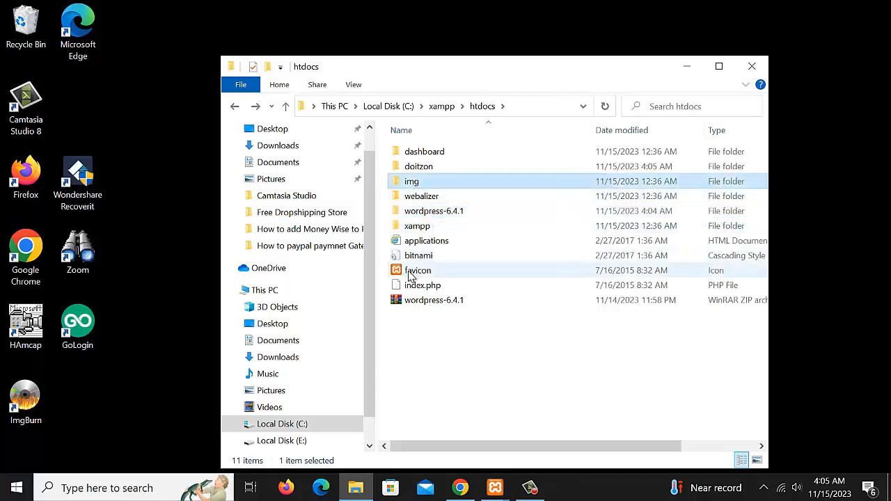
{"action": "key", "text": "Up"}
{"action": "key", "text": "Up"}
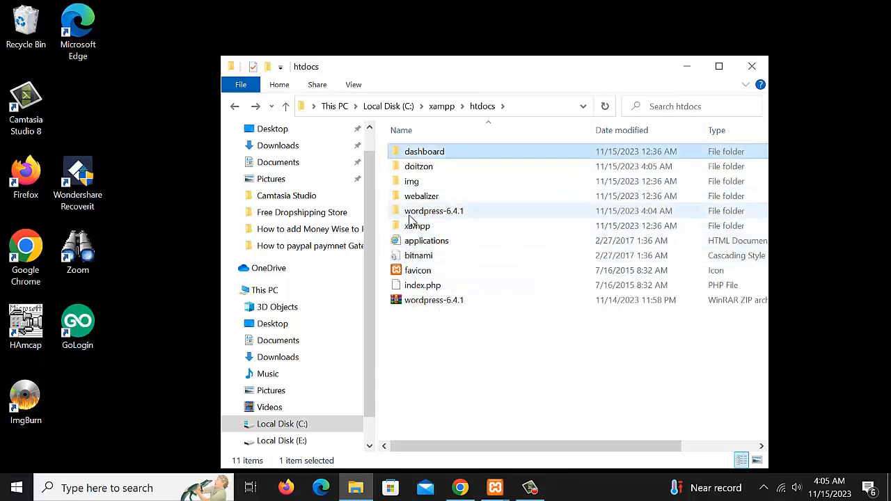
{"action": "key", "text": "Down"}
{"action": "double_click", "coordinate": [421, 171]}
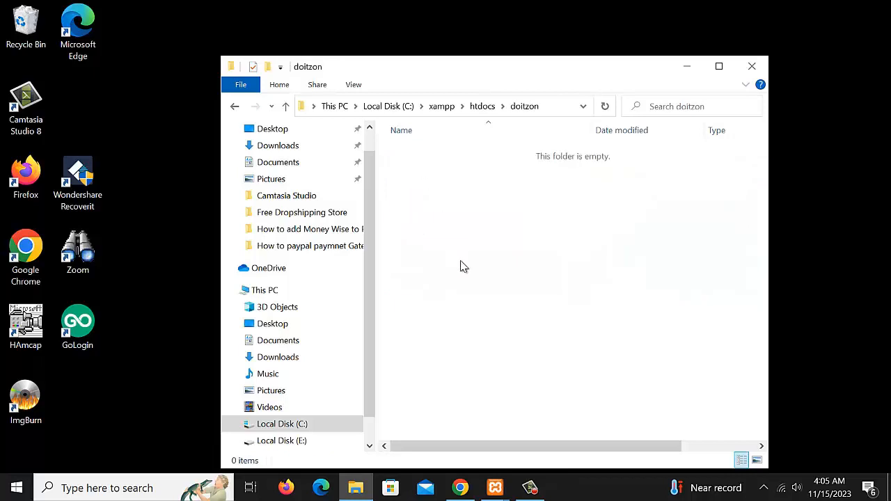
{"action": "key", "text": "ctrl+v"}
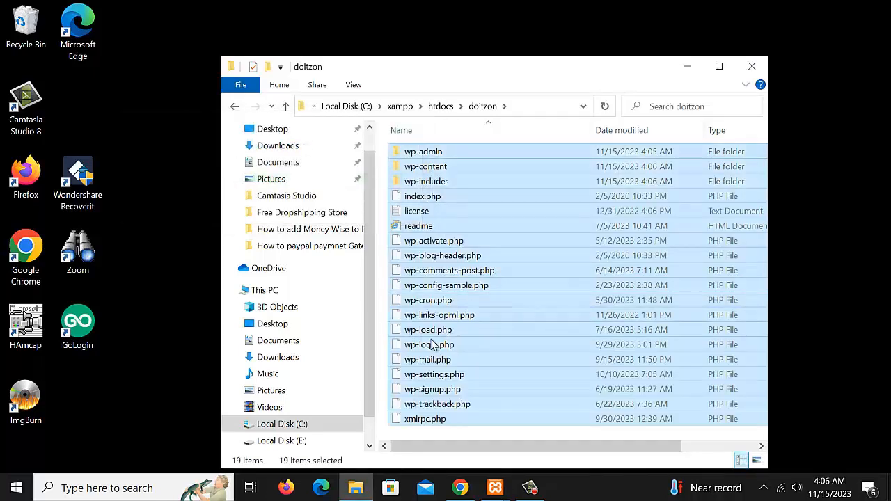
{"action": "left_click", "coordinate": [493, 244]}
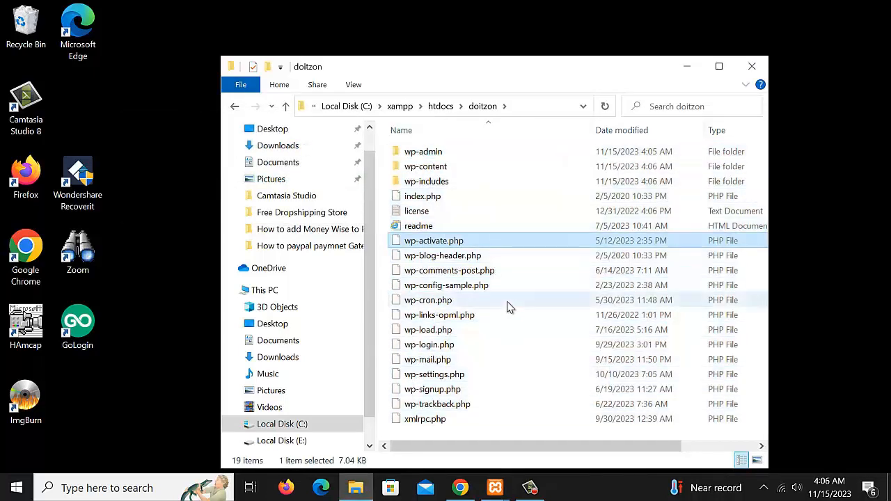
Check the copied files in doitzon and the core files in wordpress-6.4.1\wordpress
{"action": "left_click", "coordinate": [236, 106]}
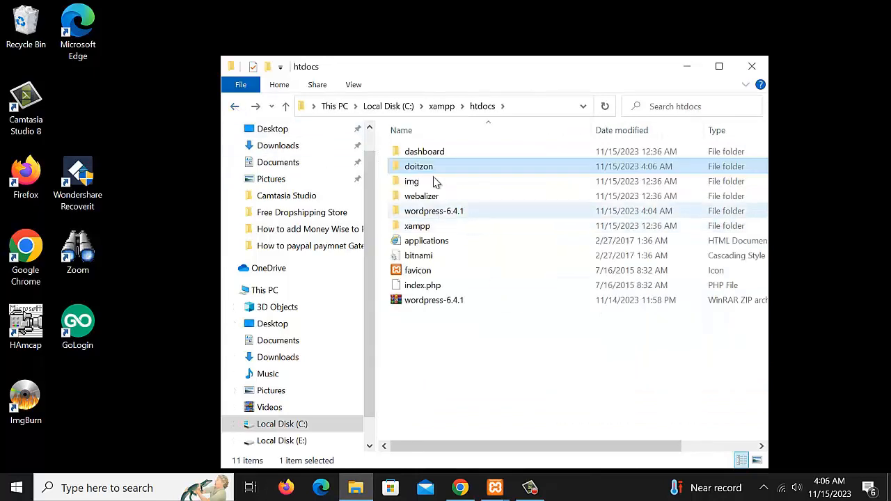
{"action": "double_click", "coordinate": [423, 173]}
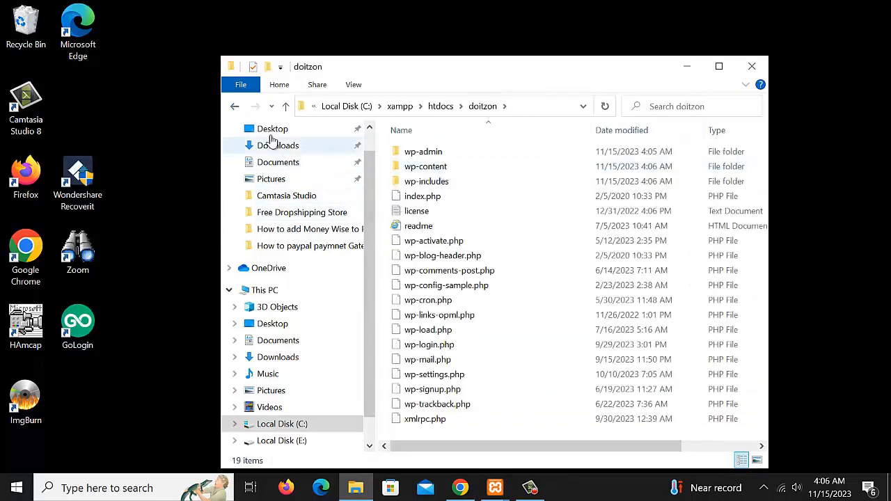
{"action": "left_click", "coordinate": [236, 106]}
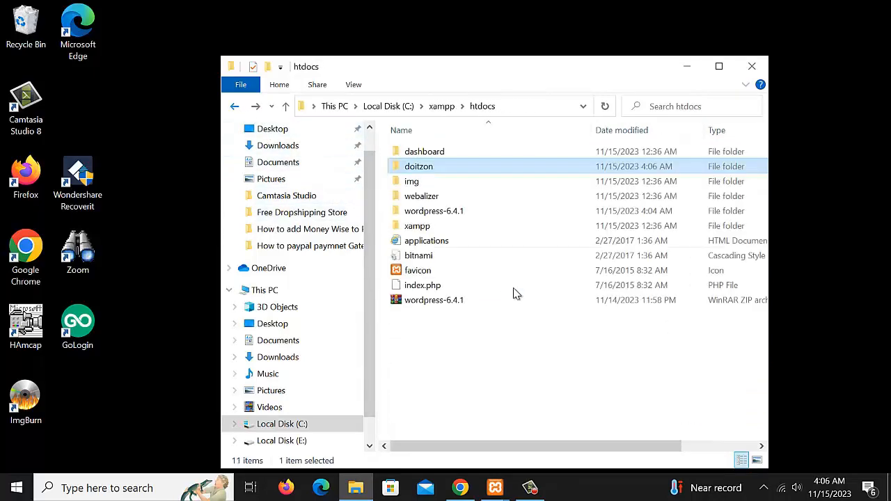
{"action": "left_click", "coordinate": [437, 213]}
{"action": "double_click", "coordinate": [438, 214]}
{"action": "double_click", "coordinate": [422, 151]}
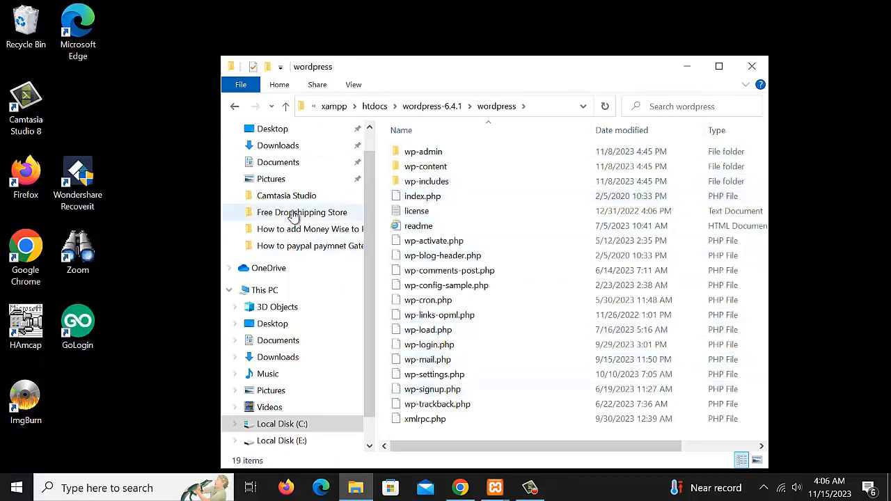
Review the wordpress-6.4.1 folder once more, then minimize File Explorer
{"action": "key", "text": "alt+Left"}
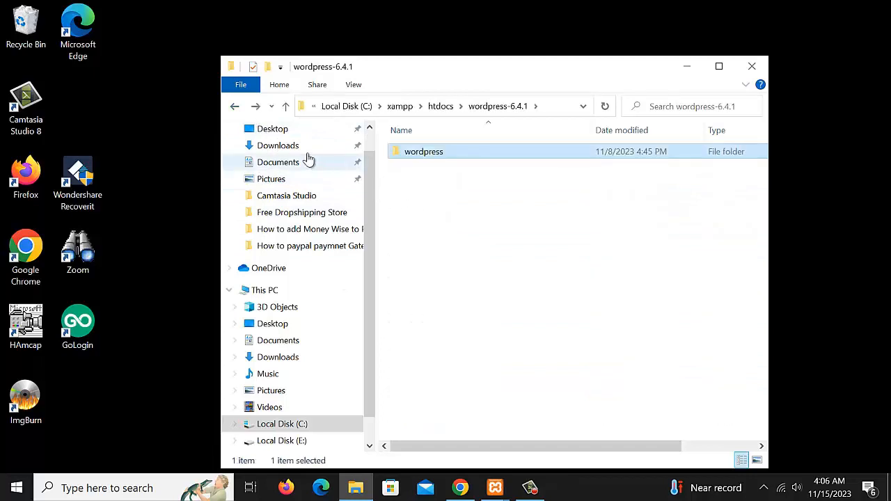
{"action": "left_click", "coordinate": [235, 107]}
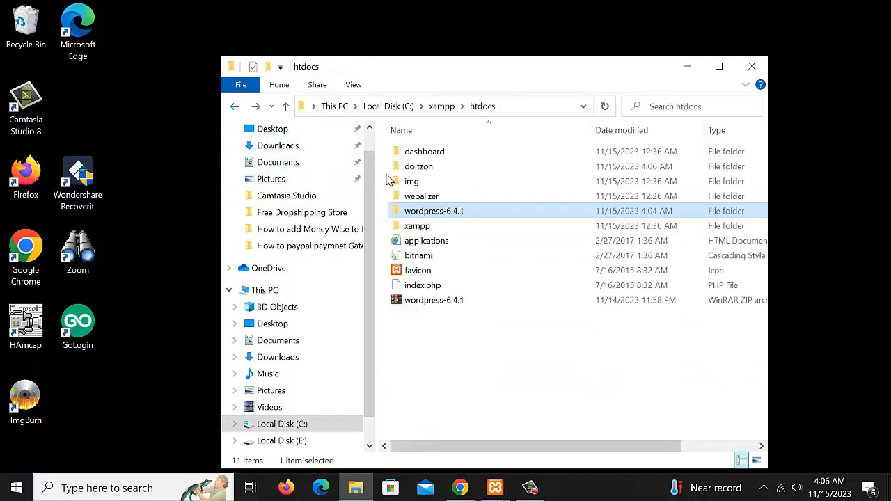
{"action": "double_click", "coordinate": [439, 212]}
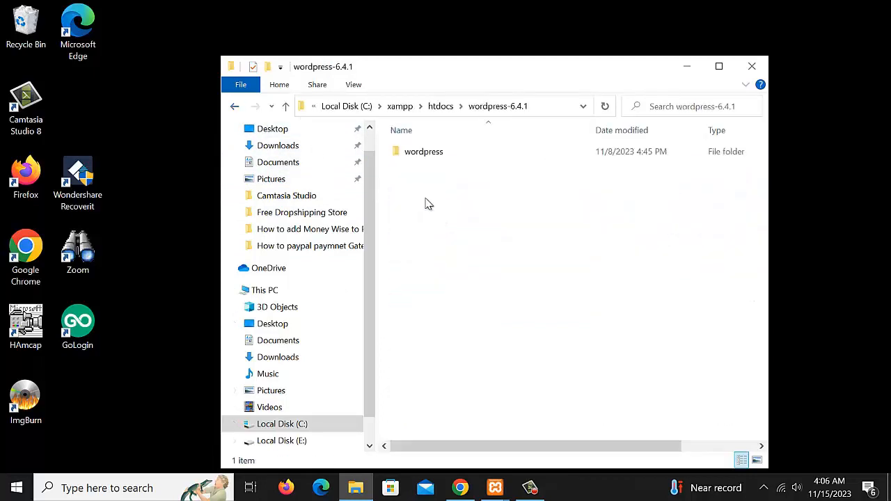
{"action": "double_click", "coordinate": [423, 154]}
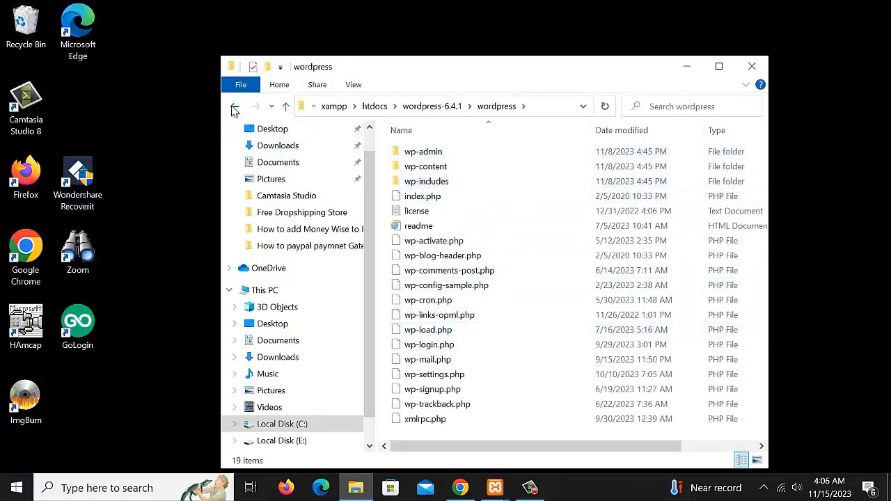
{"action": "left_click", "coordinate": [235, 109]}
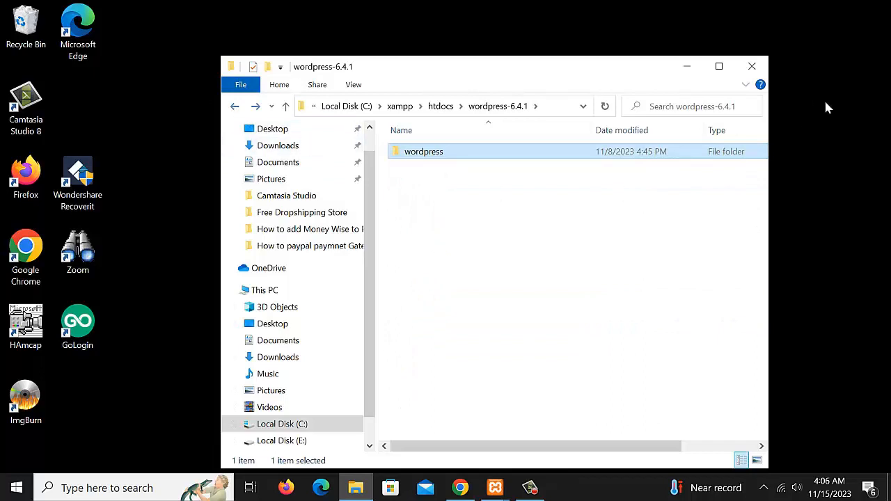
{"action": "left_click", "coordinate": [686, 67]}
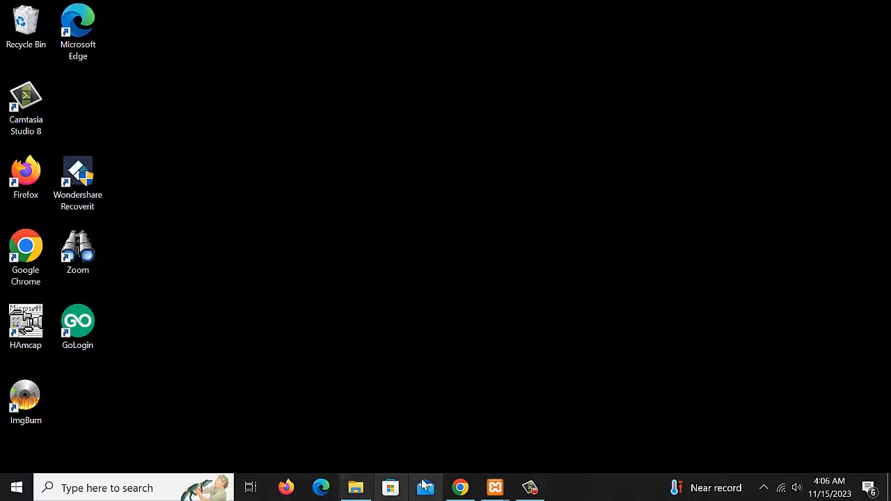
Restore Chrome and load localhost/doitzon in a new tab
{"action": "left_click", "coordinate": [461, 488]}
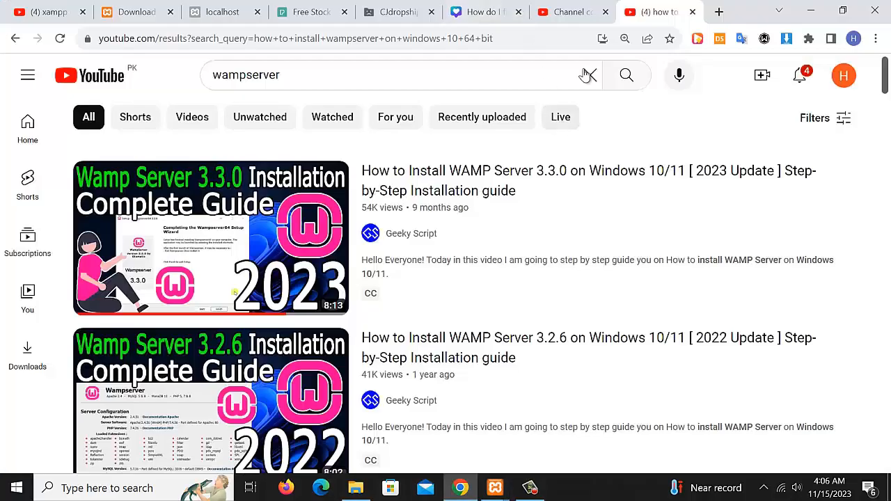
{"action": "key", "text": "ctrl+t"}
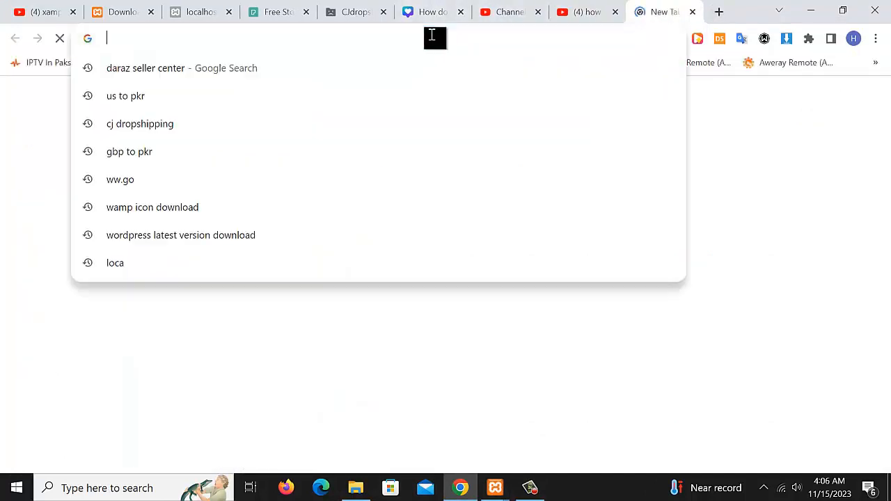
{"action": "type", "text": "localhost"}
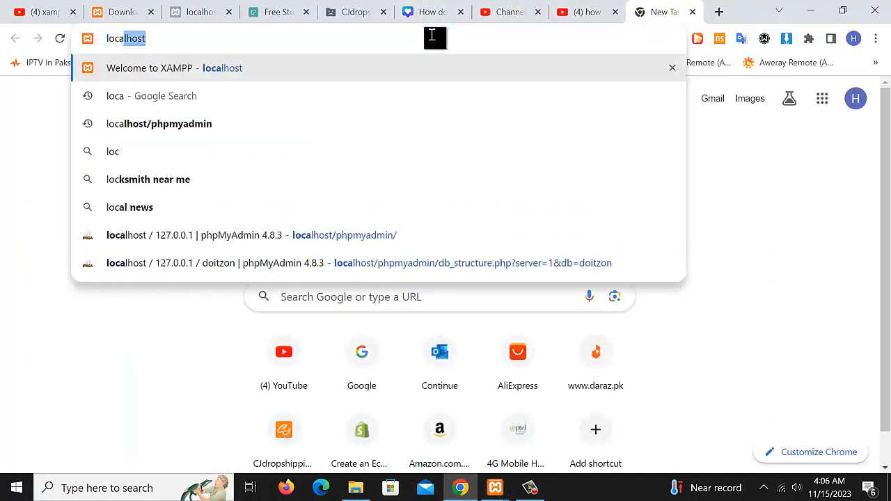
{"action": "type", "text": "/"}
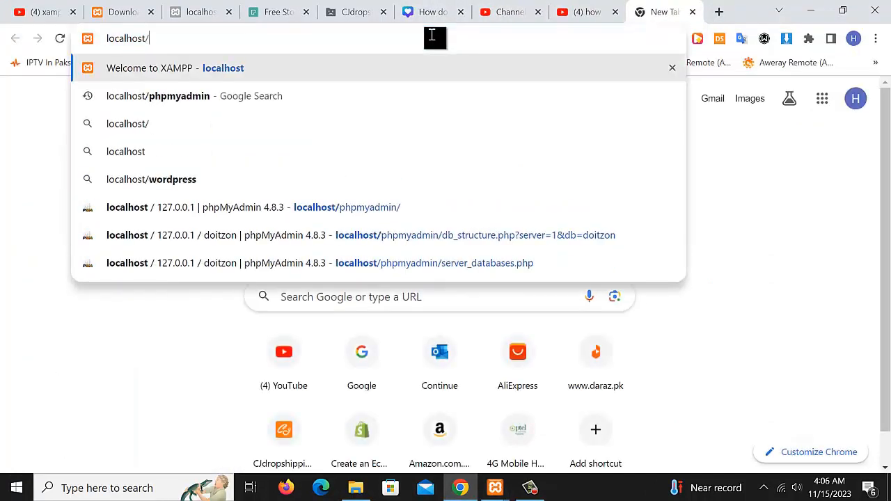
{"action": "type", "text": "doitzon"}
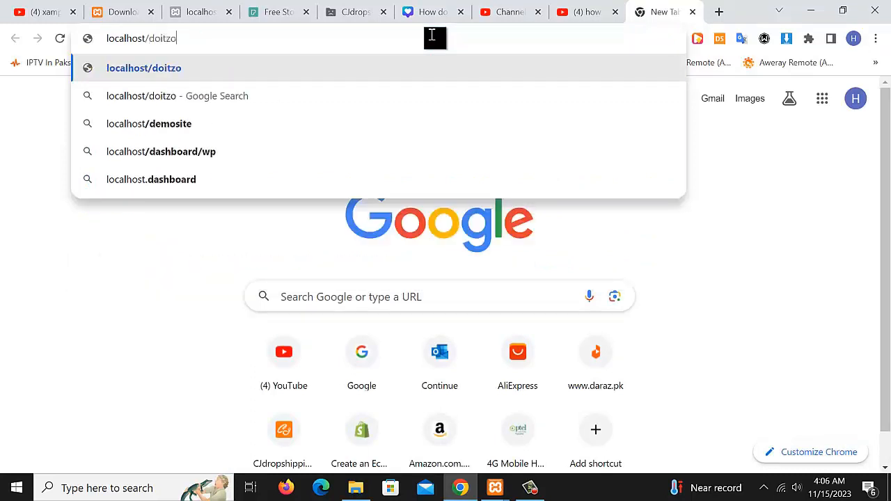
{"action": "key", "text": "Return"}
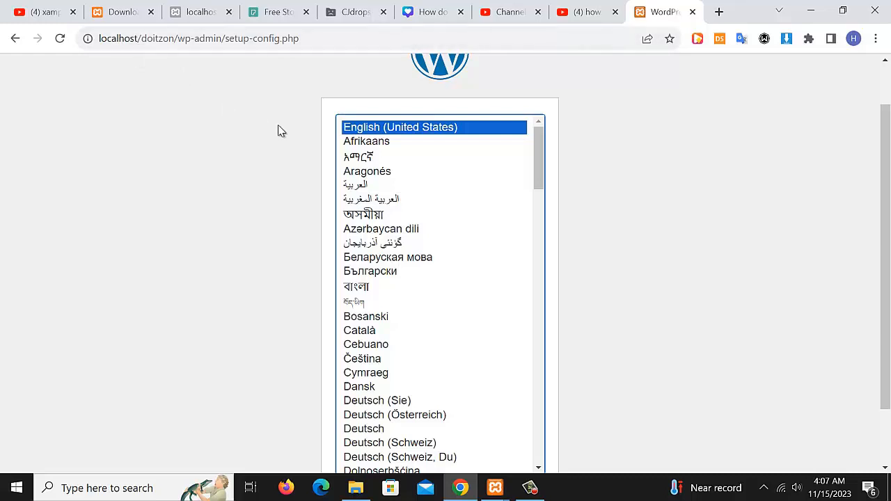
Keep English (United States) as the setup language and continue to the welcome page
{"action": "scroll", "coordinate": [645, 243], "scroll_direction": "down", "scroll_amount": 1}
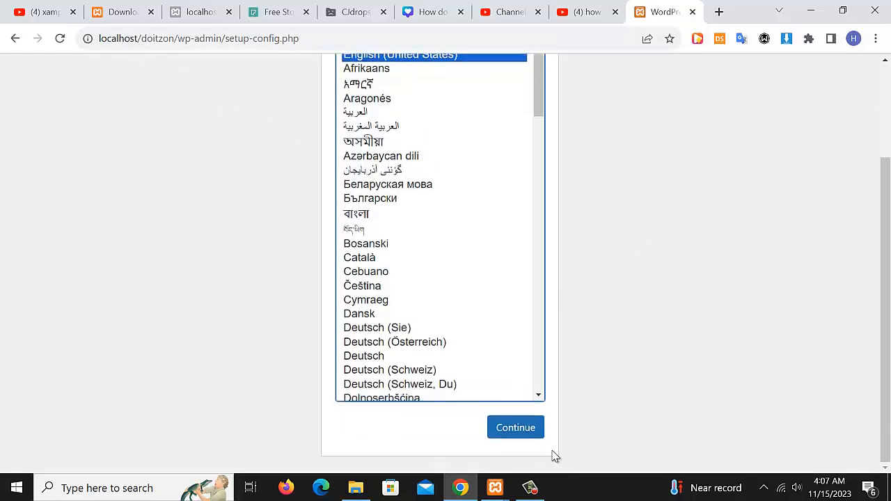
{"action": "left_click", "coordinate": [531, 493]}
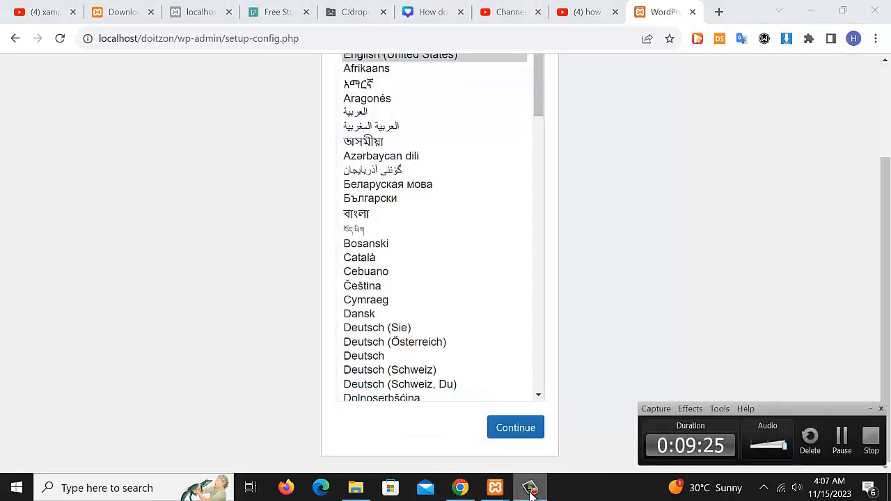
{"action": "left_click", "coordinate": [531, 493]}
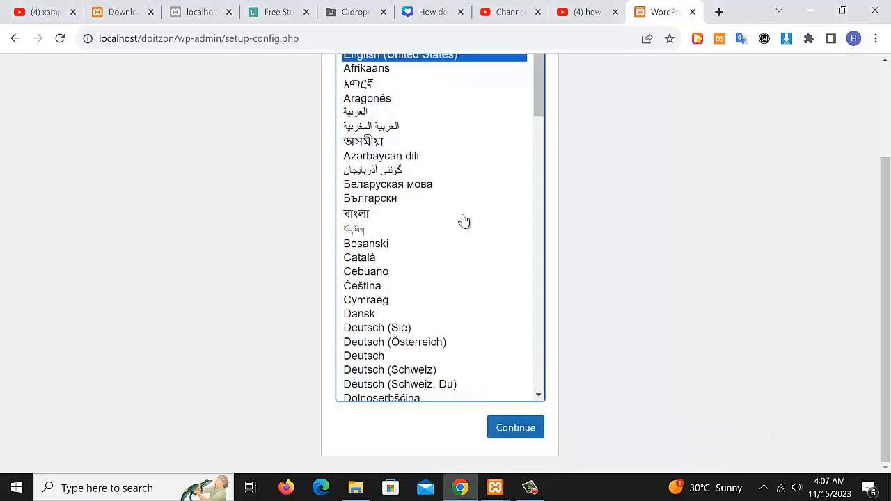
{"action": "scroll", "coordinate": [463, 221], "scroll_direction": "down", "scroll_amount": 3}
{"action": "left_click", "coordinate": [514, 429]}
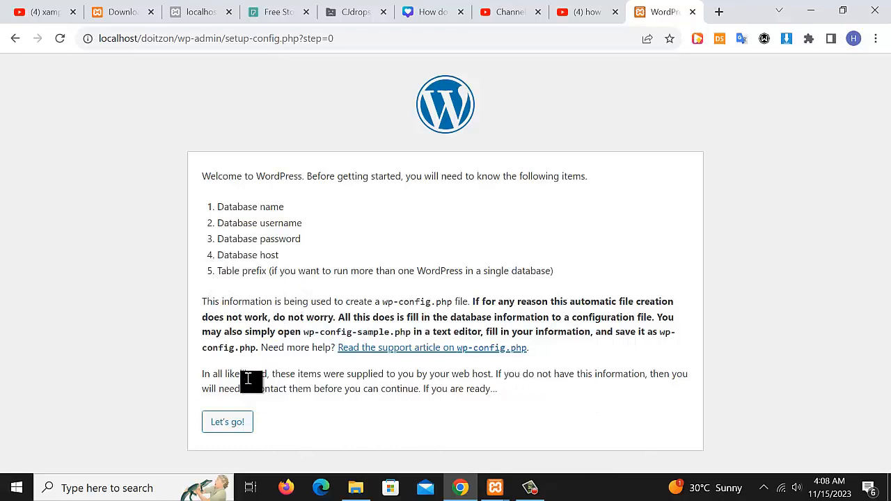
Proceed from the welcome page to the database connection form
{"action": "left_click", "coordinate": [231, 423]}
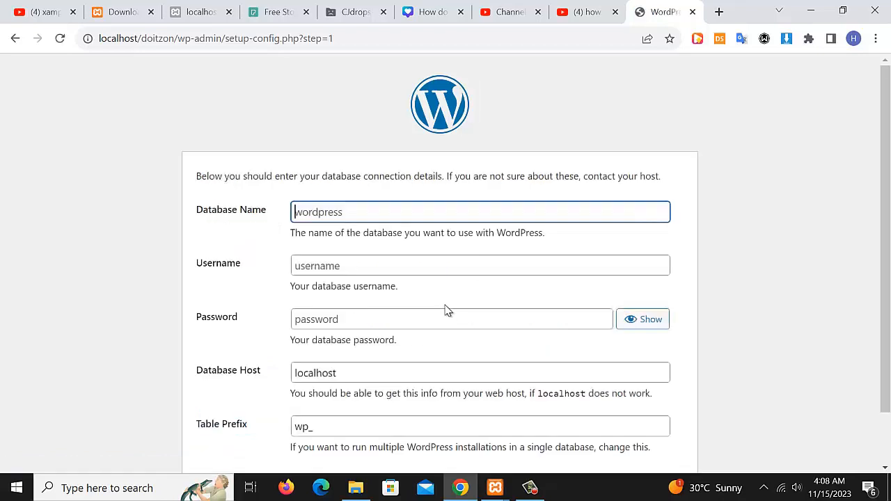
{"action": "scroll", "coordinate": [432, 299], "scroll_direction": "down", "scroll_amount": 2}
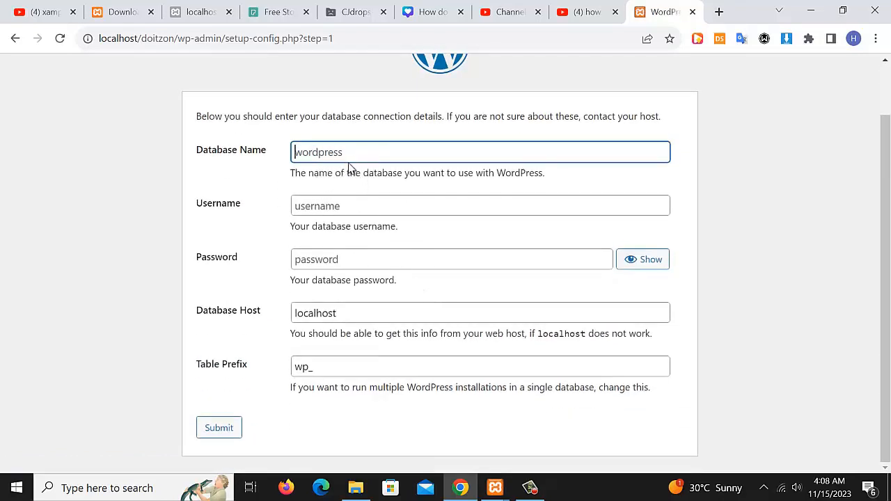
{"action": "type", "text": "Do"}
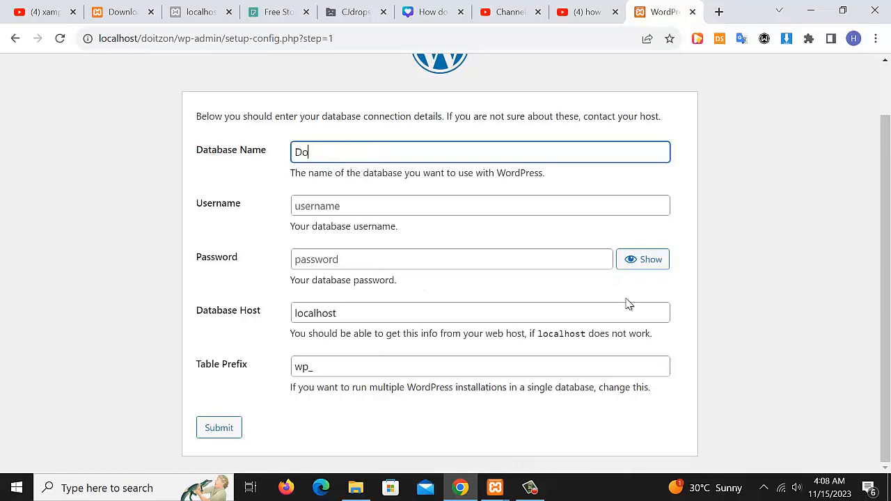
{"action": "key", "text": "BackSpace"}
{"action": "key", "text": "BackSpace"}
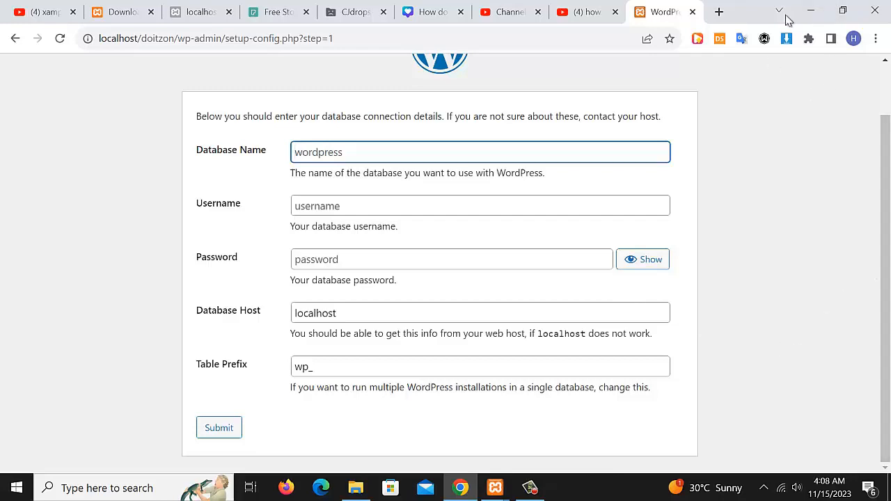
Check the databases in phpMyAdmin at localhost/phpmyadmin in a new tab
{"action": "left_click", "coordinate": [720, 12]}
{"action": "left_click", "coordinate": [536, 39]}
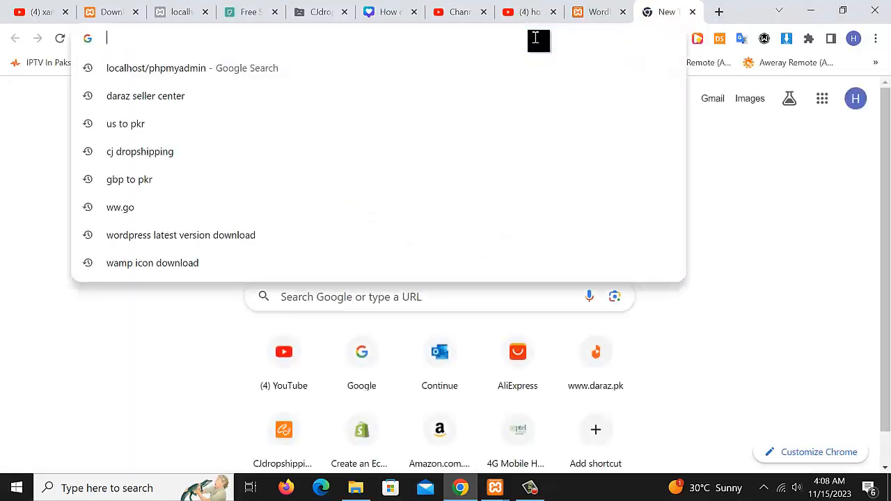
{"action": "type", "text": "localhost"}
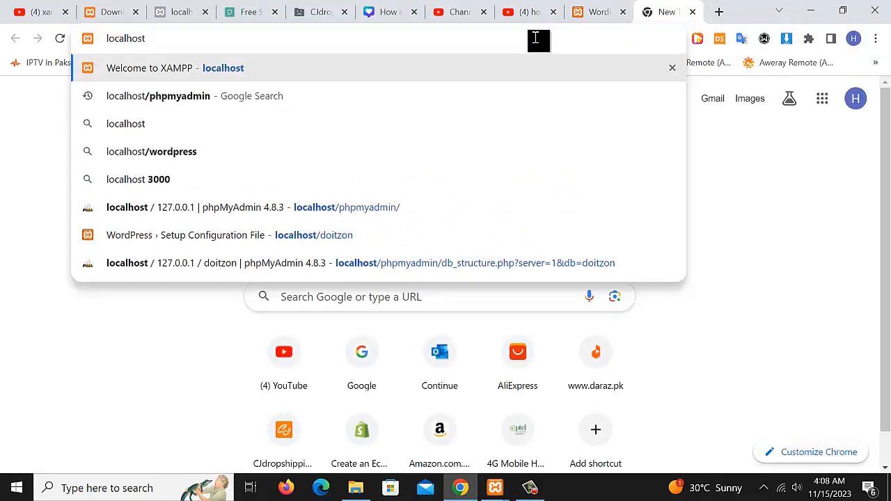
{"action": "type", "text": "/php"}
{"action": "type", "text": "m"}
{"action": "key", "text": "BackSpace"}
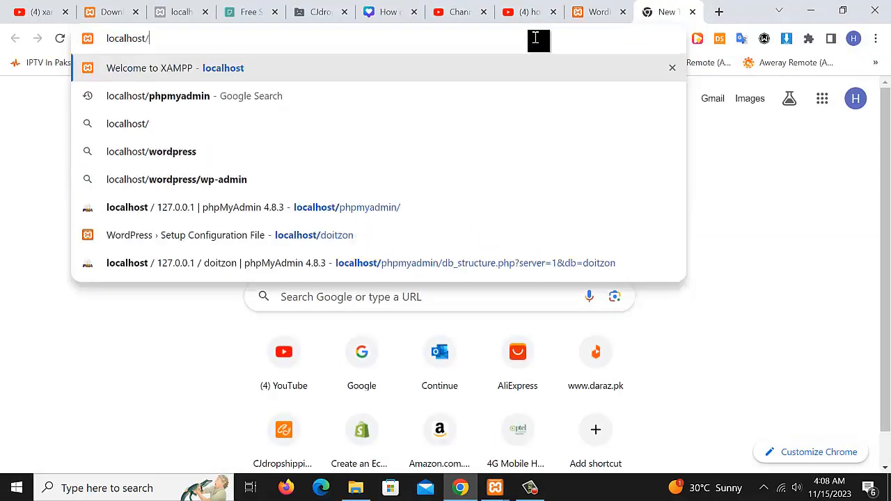
{"action": "type", "text": "p"}
{"action": "key", "text": "Return"}
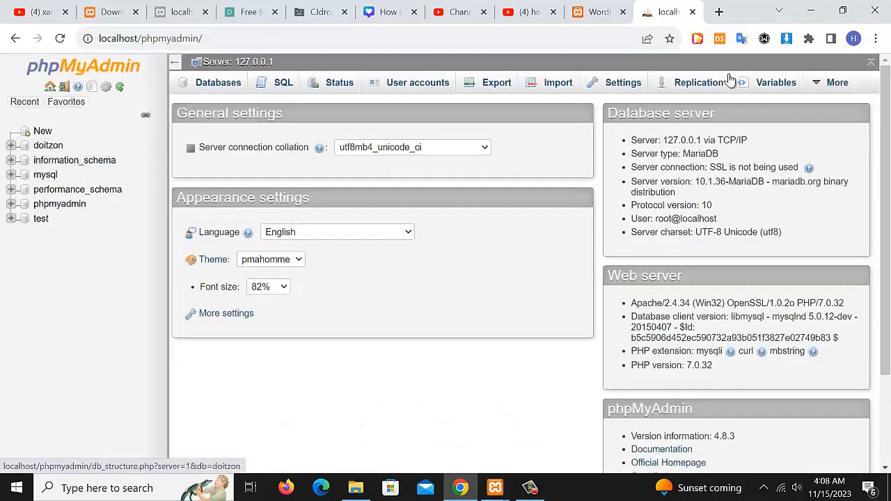
{"action": "left_click", "coordinate": [587, 10]}
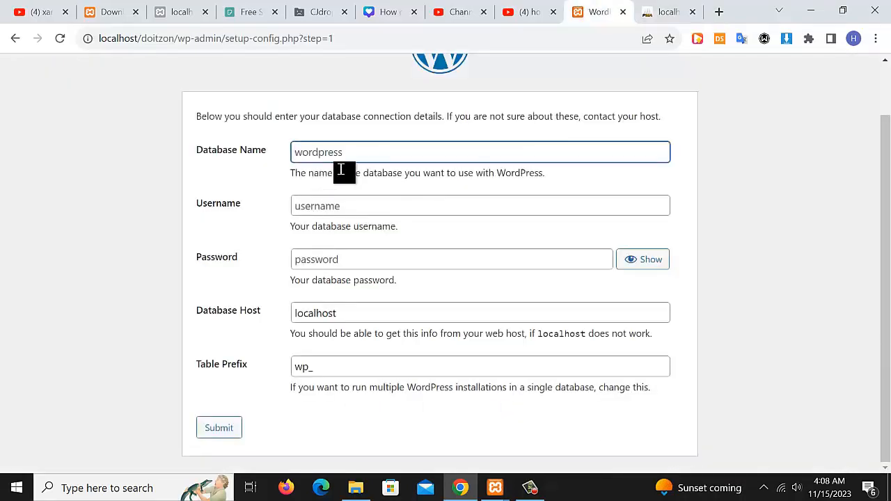
{"action": "scroll", "coordinate": [362, 234], "scroll_direction": "up", "scroll_amount": 1}
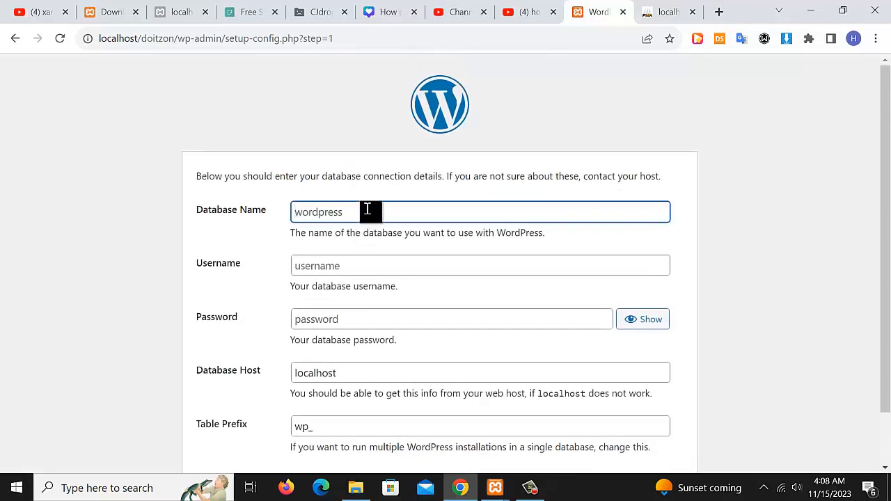
Enter database name doitzon and username root, then submit the connection details
{"action": "type", "text": "doitzon"}
{"action": "left_click", "coordinate": [325, 269]}
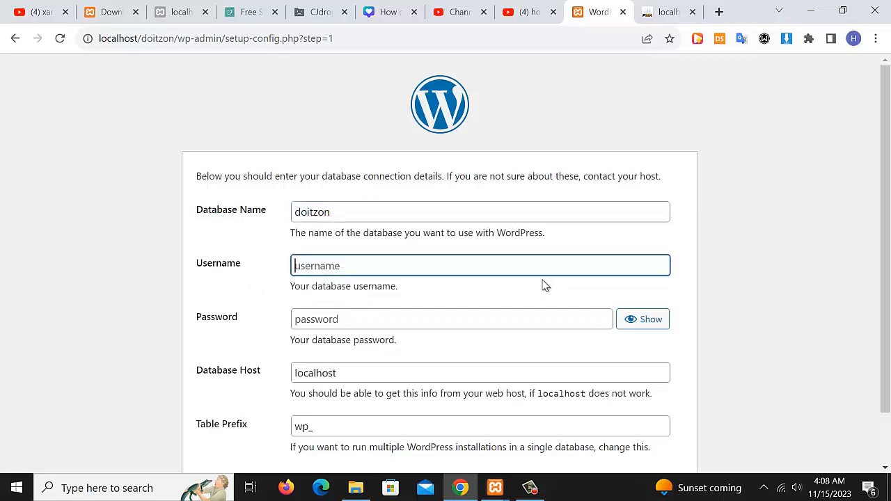
{"action": "type", "text": "roo"}
{"action": "key", "text": "BackSpace"}
{"action": "type", "text": "root"}
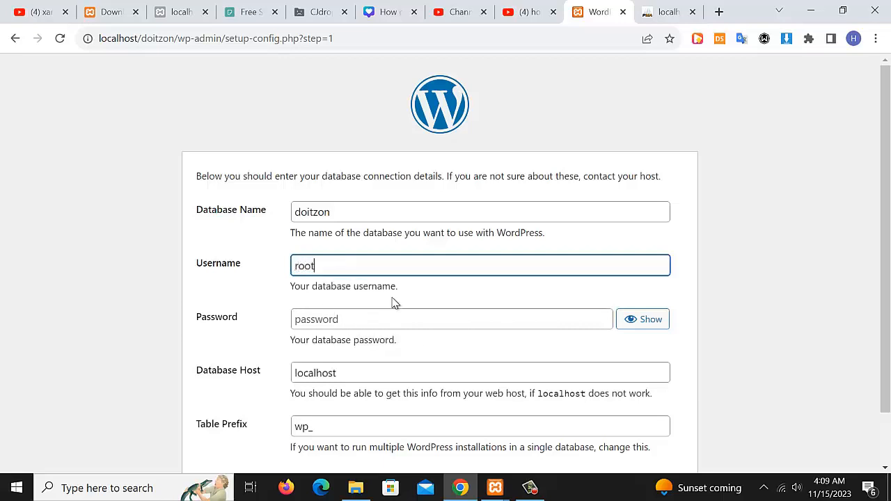
{"action": "scroll", "coordinate": [597, 333], "scroll_direction": "down", "scroll_amount": 2}
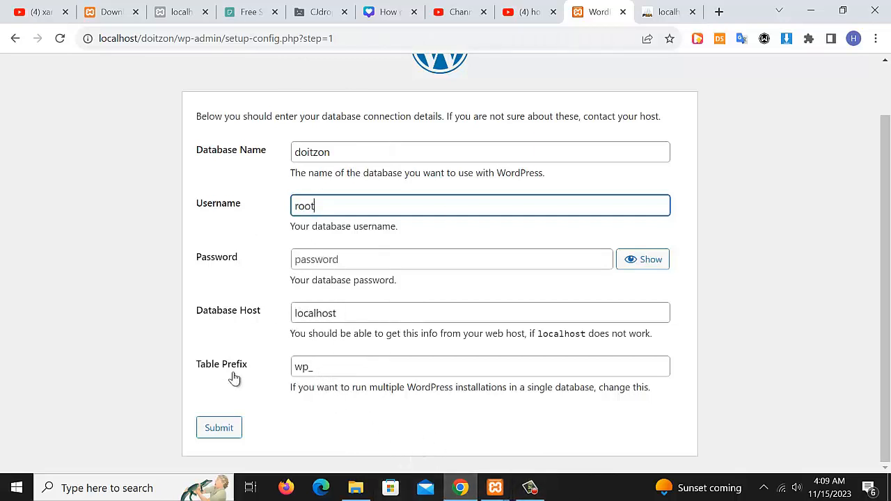
{"action": "left_click", "coordinate": [218, 430]}
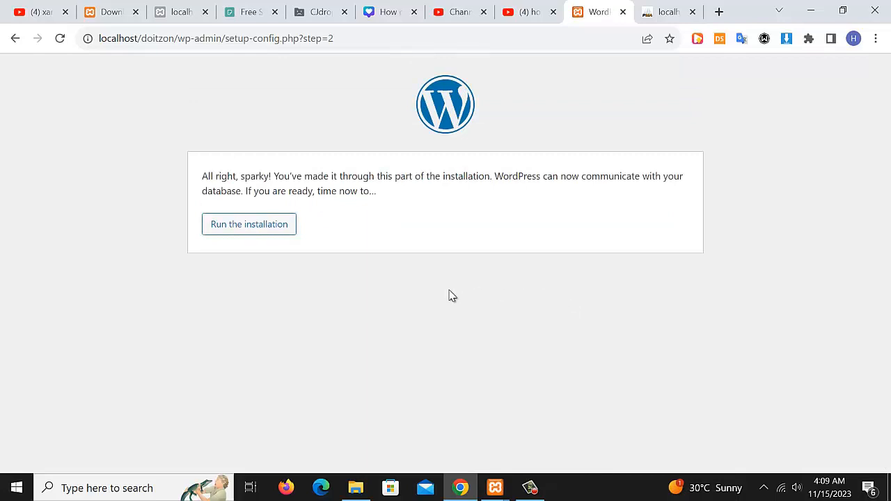
{"action": "left_click", "coordinate": [232, 231]}
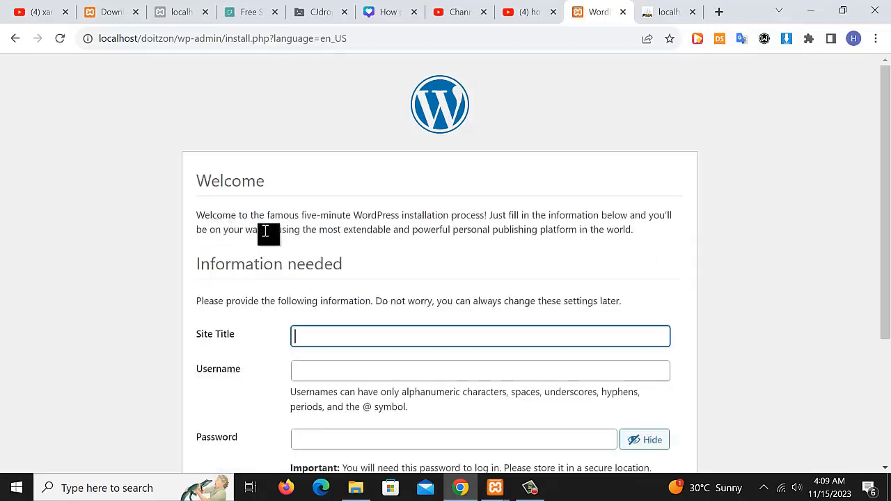
{"action": "scroll", "coordinate": [474, 282], "scroll_direction": "down", "scroll_amount": 1}
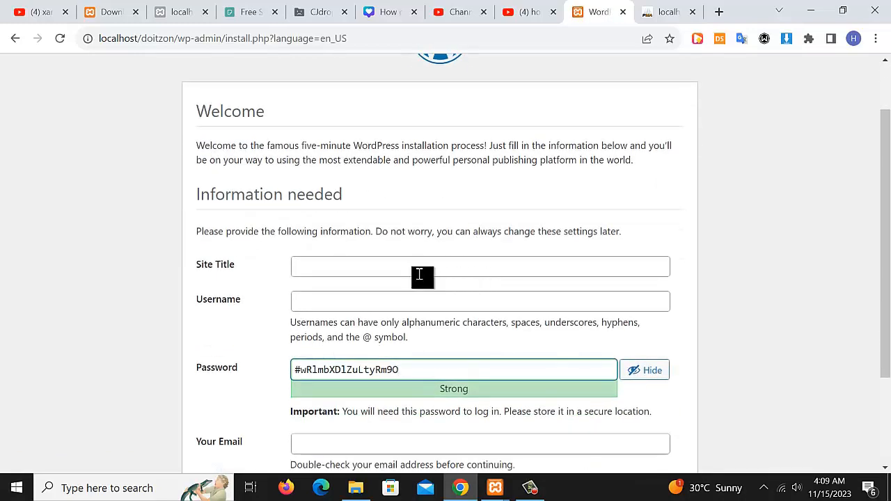
{"action": "scroll", "coordinate": [423, 282], "scroll_direction": "down", "scroll_amount": 1}
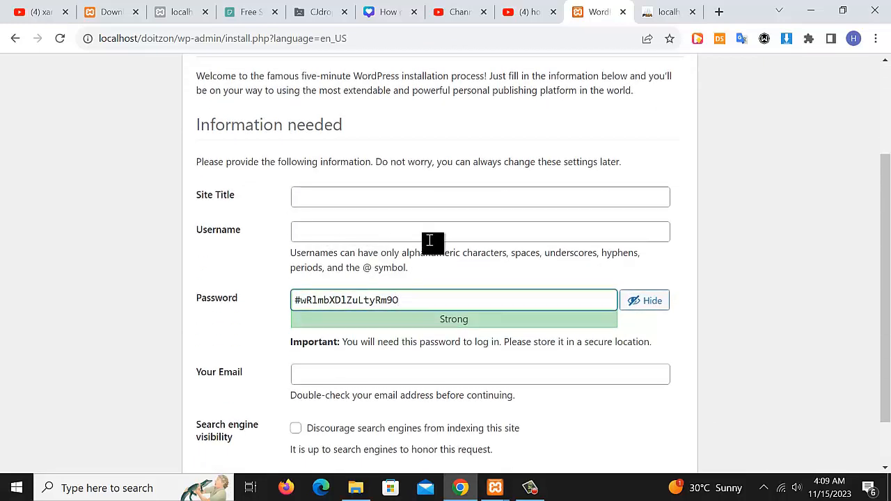
{"action": "scroll", "coordinate": [422, 215], "scroll_direction": "up", "scroll_amount": 2}
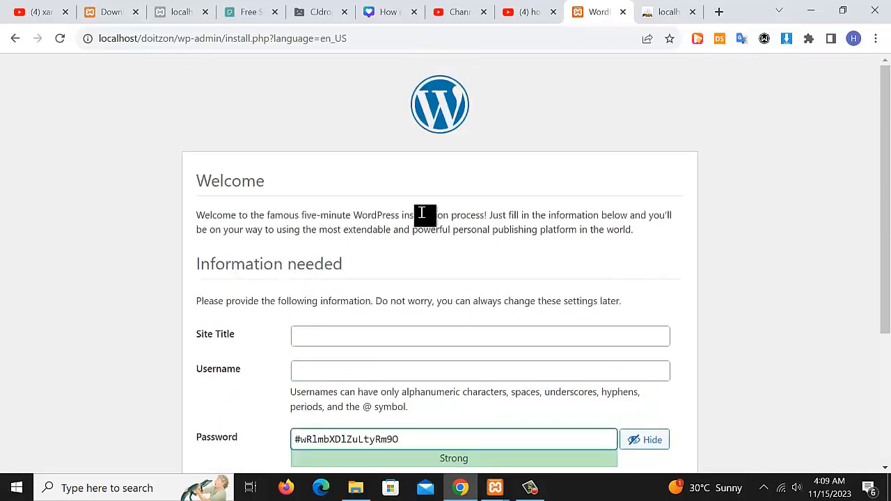
{"action": "scroll", "coordinate": [424, 217], "scroll_direction": "down", "scroll_amount": 1}
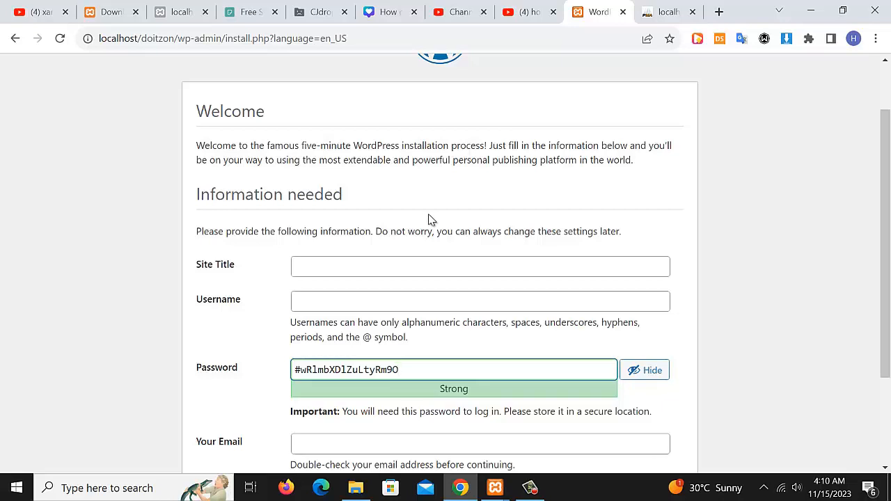
{"action": "scroll", "coordinate": [429, 219], "scroll_direction": "down", "scroll_amount": 1}
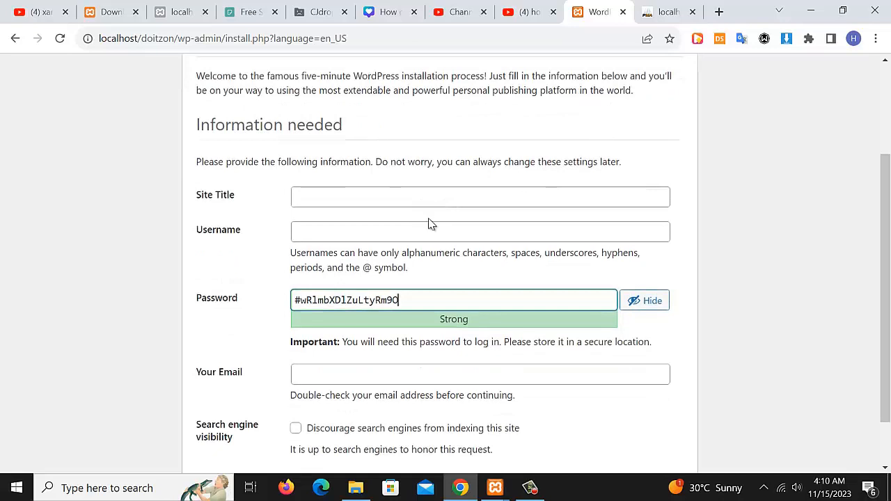
Enter Doitzon as the Site Title and admin as the username
{"action": "left_click", "coordinate": [313, 195]}
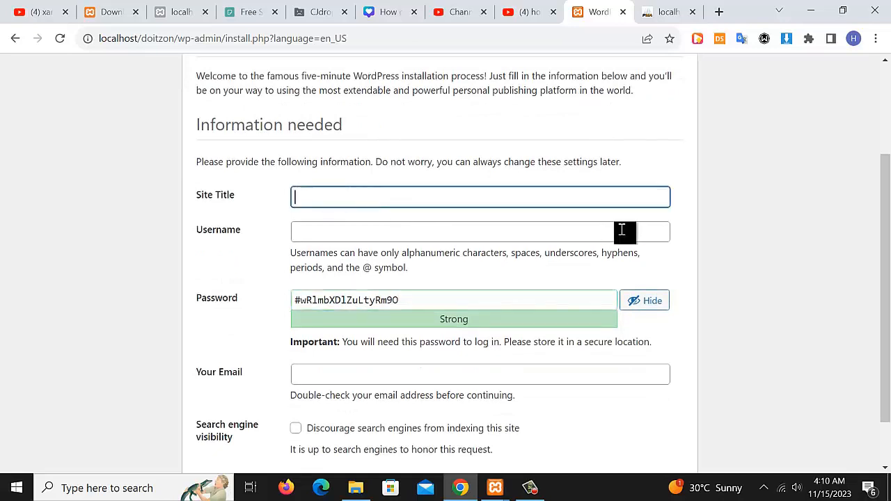
{"action": "type", "text": "o"}
{"action": "key", "text": "BackSpace"}
{"action": "key", "text": "BackSpace"}
{"action": "type", "text": "Doitzon"}
{"action": "left_click", "coordinate": [622, 230]}
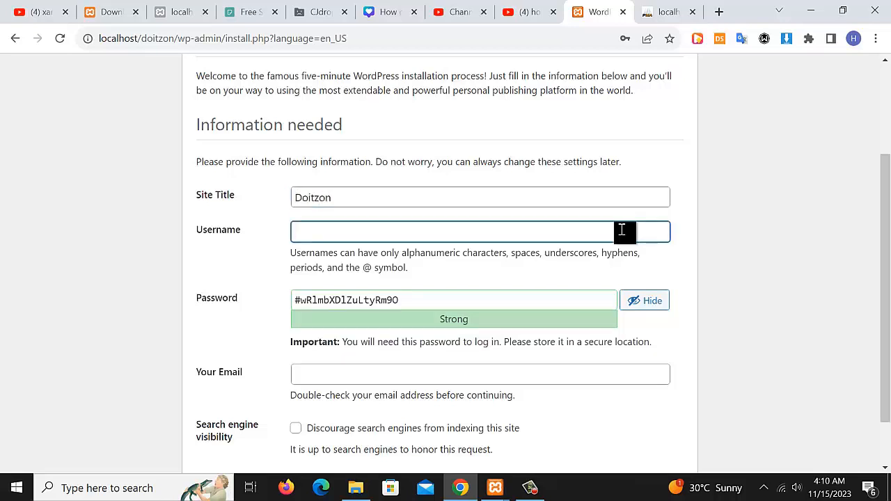
{"action": "type", "text": "admin"}
Replace the generated password with a custom one
{"action": "key", "text": "Tab"}
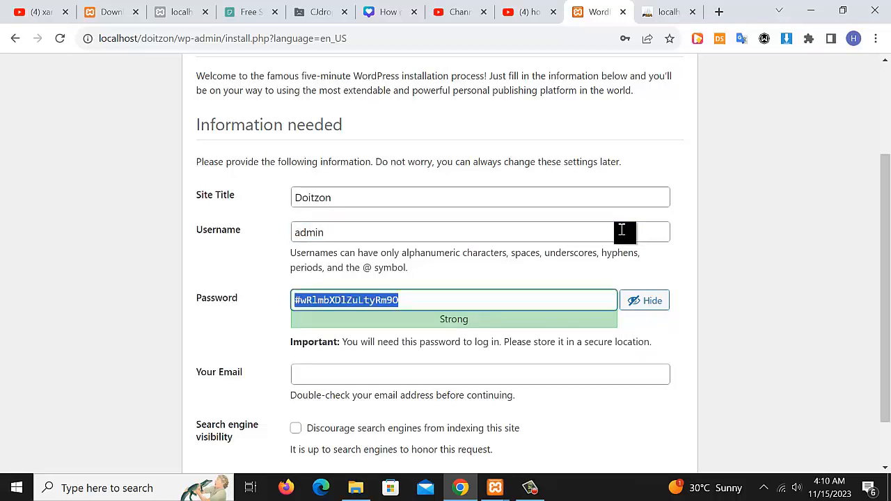
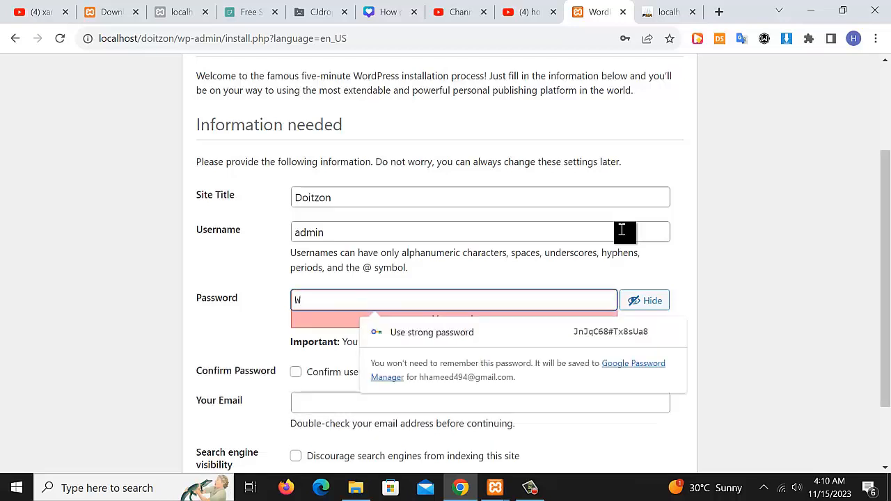
{"action": "key", "text": "BackSpace"}
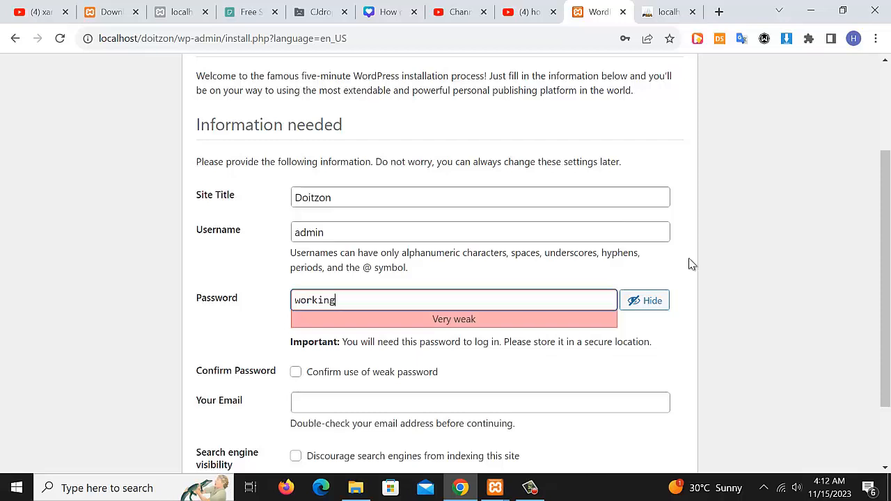
{"action": "key", "text": "BackSpace"}
{"action": "key", "text": "BackSpace"}
{"action": "key", "text": "BackSpace"}
{"action": "key", "text": "BackSpace"}
{"action": "key", "text": "BackSpace"}
{"action": "key", "text": "BackSpace"}
{"action": "key", "text": "BackSpace"}
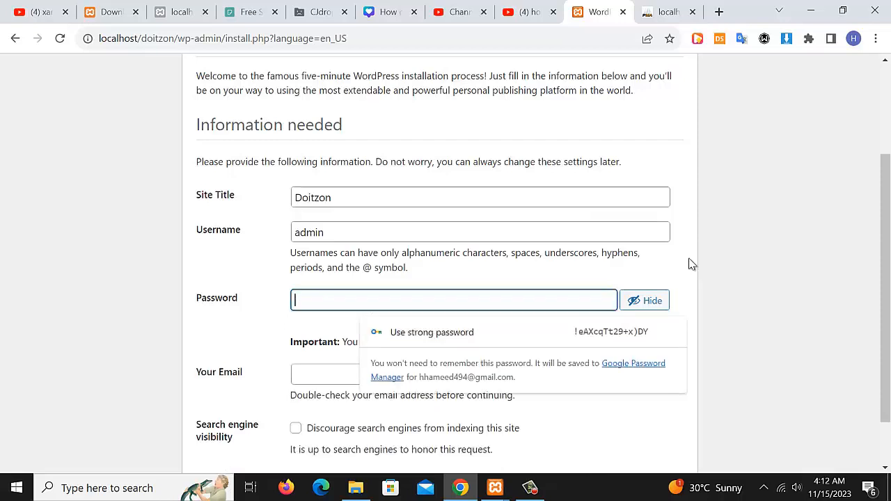
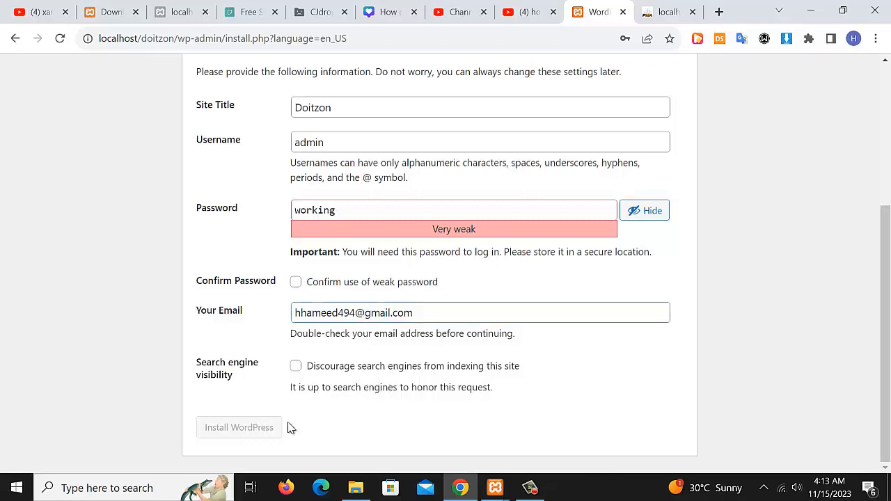
Fill in the admin's e-mail address and strengthen the custom password to Strong
{"action": "scroll", "coordinate": [599, 390], "scroll_direction": "up", "scroll_amount": 1}
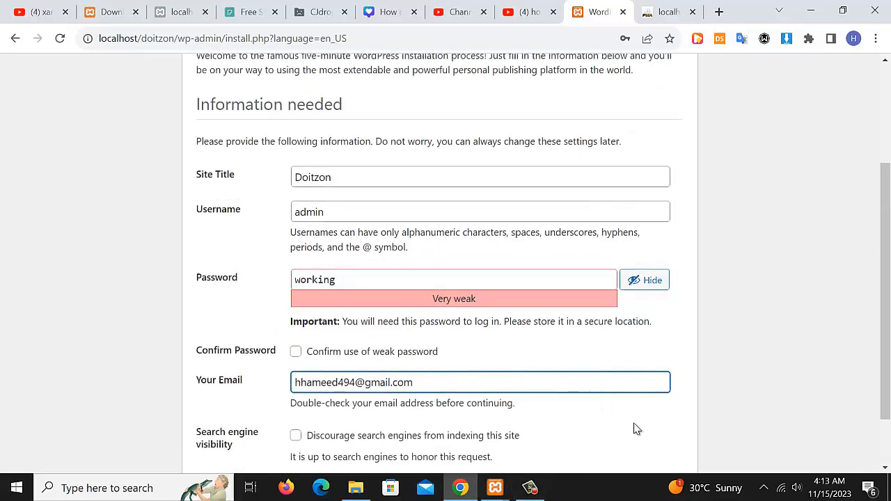
{"action": "left_click", "coordinate": [348, 281]}
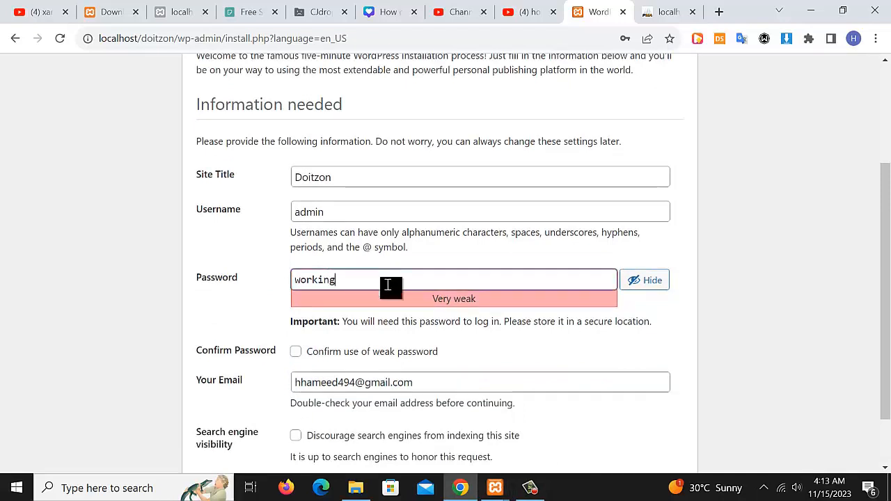
{"action": "key", "text": "BackSpace"}
{"action": "key", "text": "BackSpace"}
{"action": "key", "text": "BackSpace"}
{"action": "key", "text": "BackSpace"}
{"action": "key", "text": "BackSpace"}
{"action": "key", "text": "BackSpace"}
{"action": "key", "text": "BackSpace"}
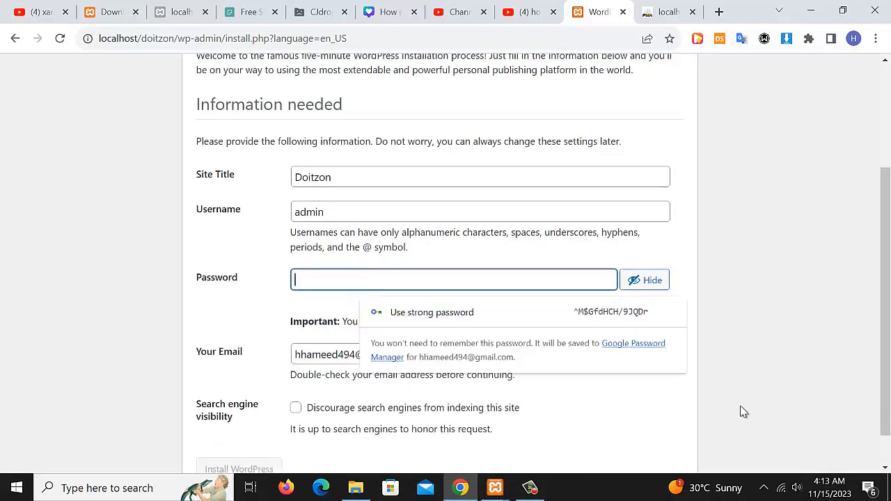
{"action": "scroll", "coordinate": [459, 438], "scroll_direction": "down", "scroll_amount": 1}
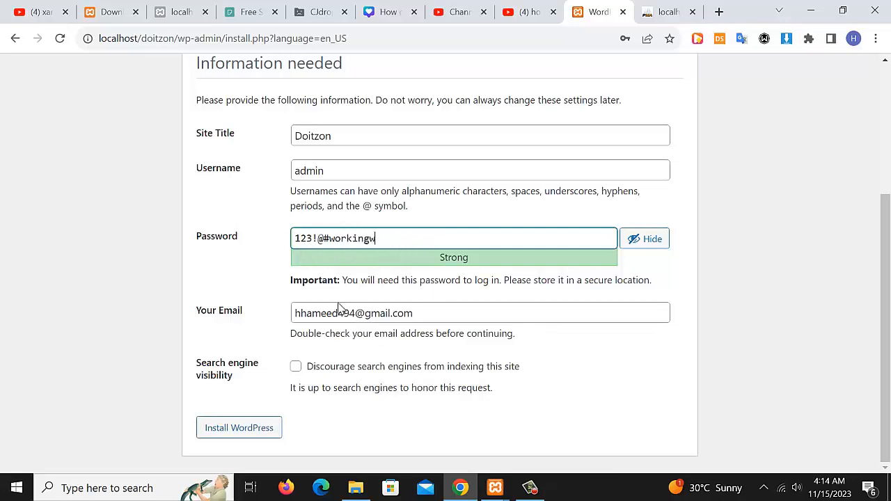
Install WordPress, decline Chrome's password save, and open the site's login page
{"action": "left_click", "coordinate": [247, 429]}
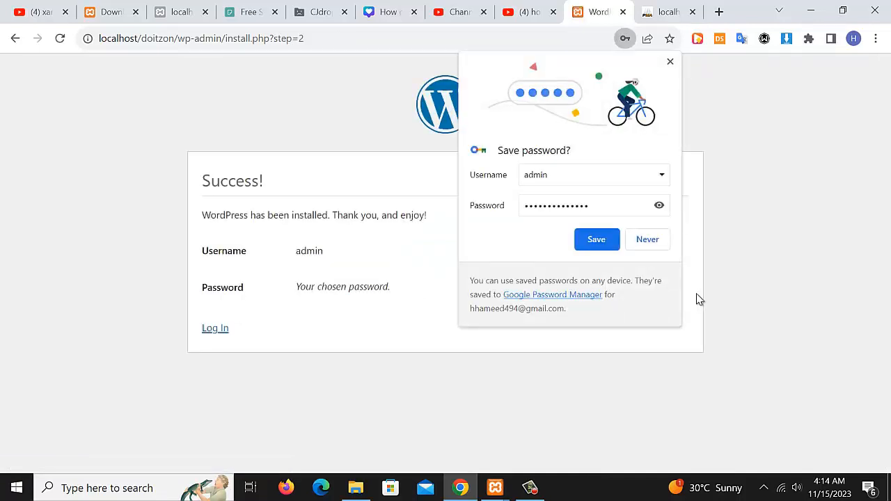
{"action": "left_click", "coordinate": [649, 240]}
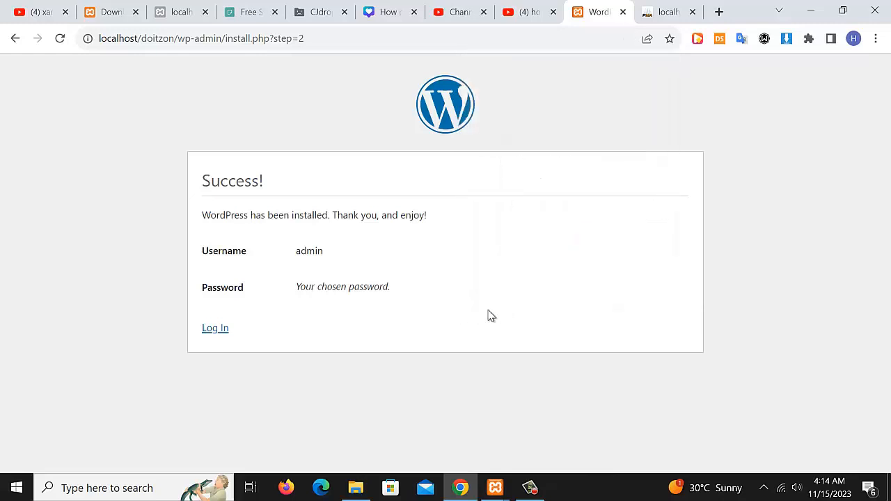
{"action": "left_click", "coordinate": [218, 330]}
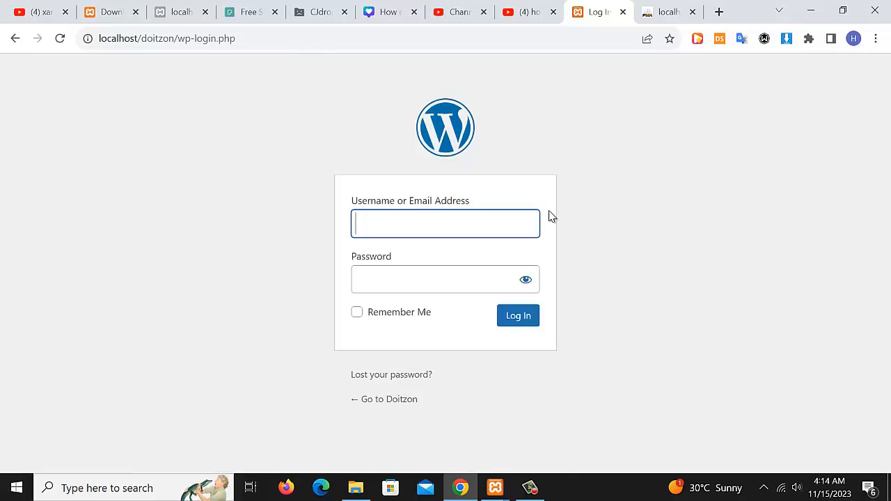
Check the new doitzon database tables in phpMyAdmin
{"action": "left_click", "coordinate": [658, 10]}
{"action": "left_click", "coordinate": [59, 145]}
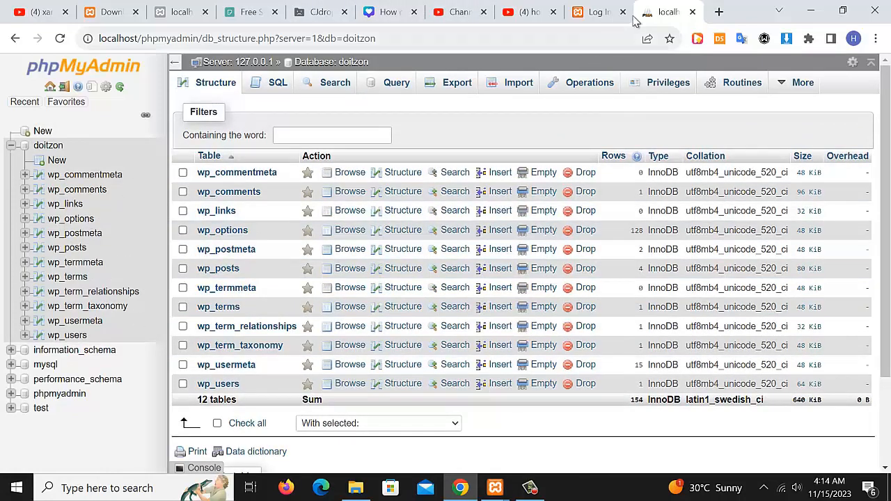
{"action": "left_click", "coordinate": [592, 16]}
Log in to WordPress as admin with the site password
{"action": "left_click", "coordinate": [392, 225]}
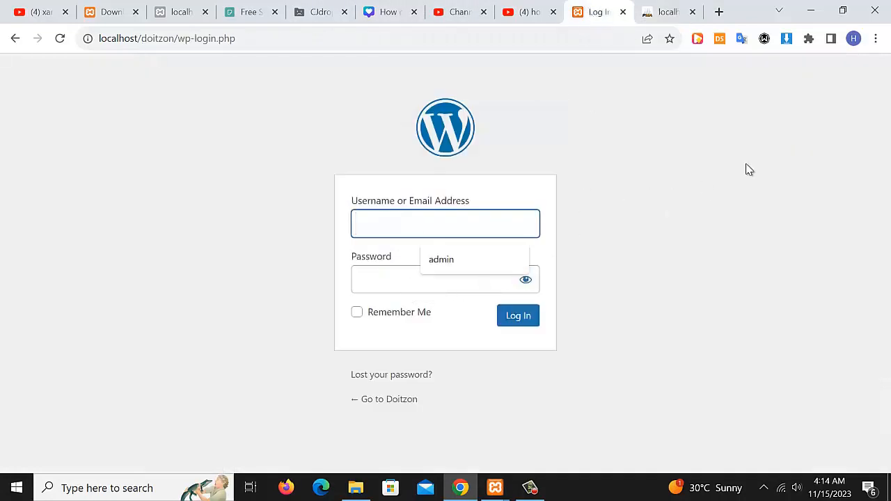
{"action": "type", "text": "admin"}
{"action": "key", "text": "Tab"}
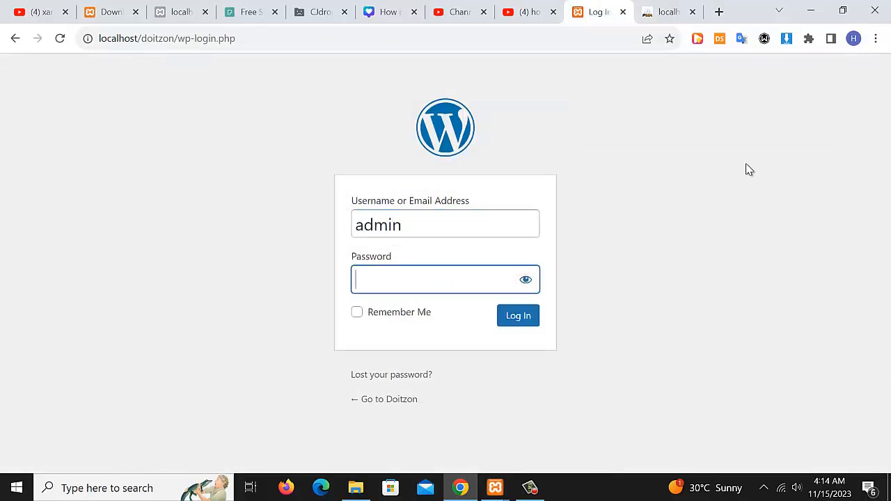
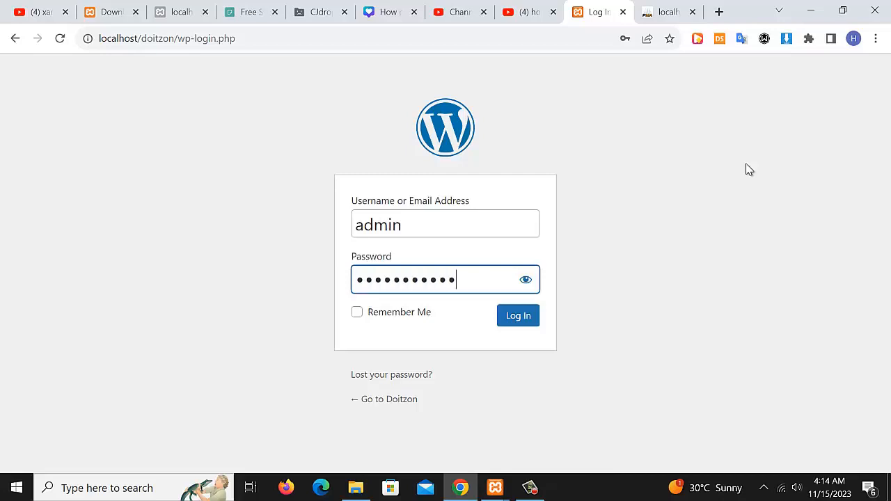
{"action": "key", "text": "Return"}
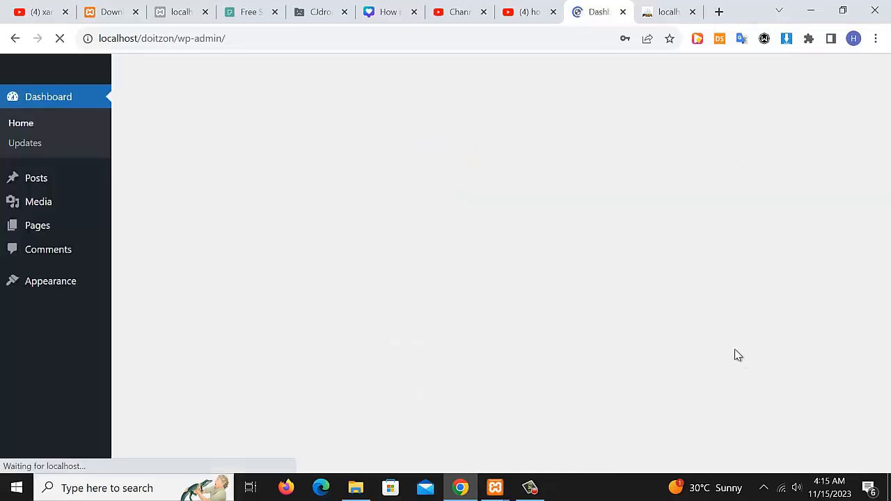
Scroll down and back up through the Doitzon Dashboard's Welcome to WordPress panel
{"action": "scroll", "coordinate": [464, 317], "scroll_direction": "down", "scroll_amount": 2}
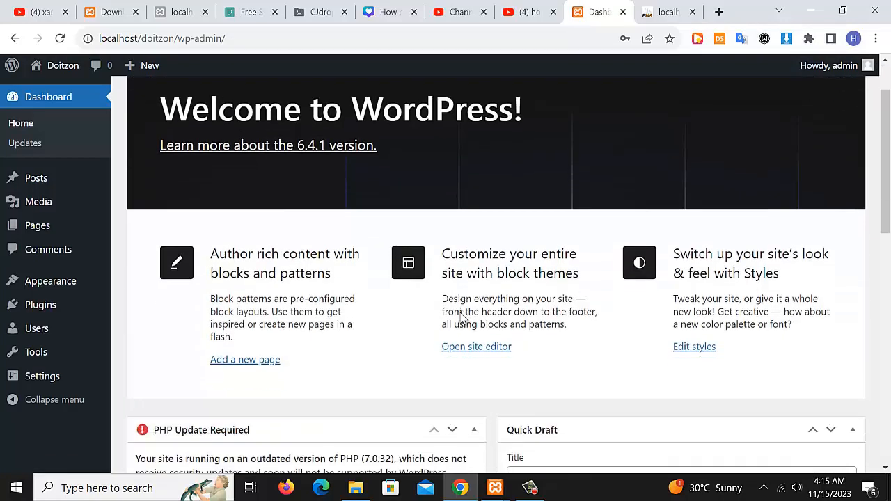
{"action": "scroll", "coordinate": [404, 290], "scroll_direction": "up", "scroll_amount": 2}
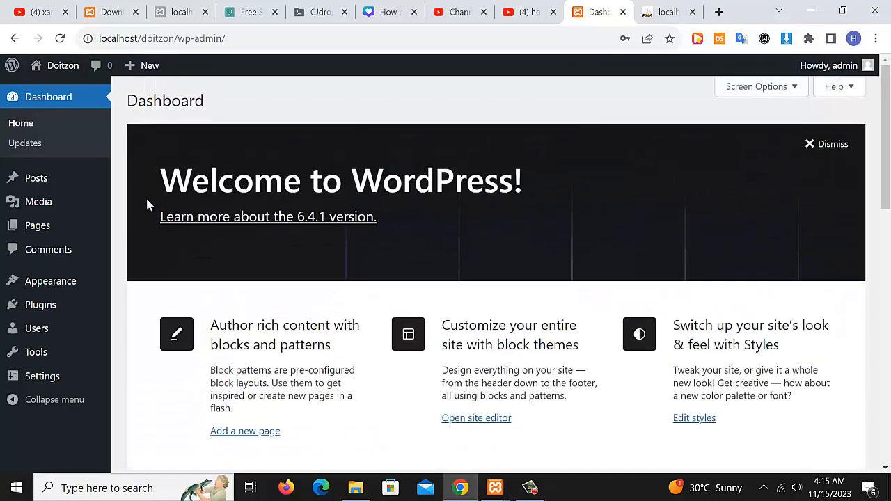